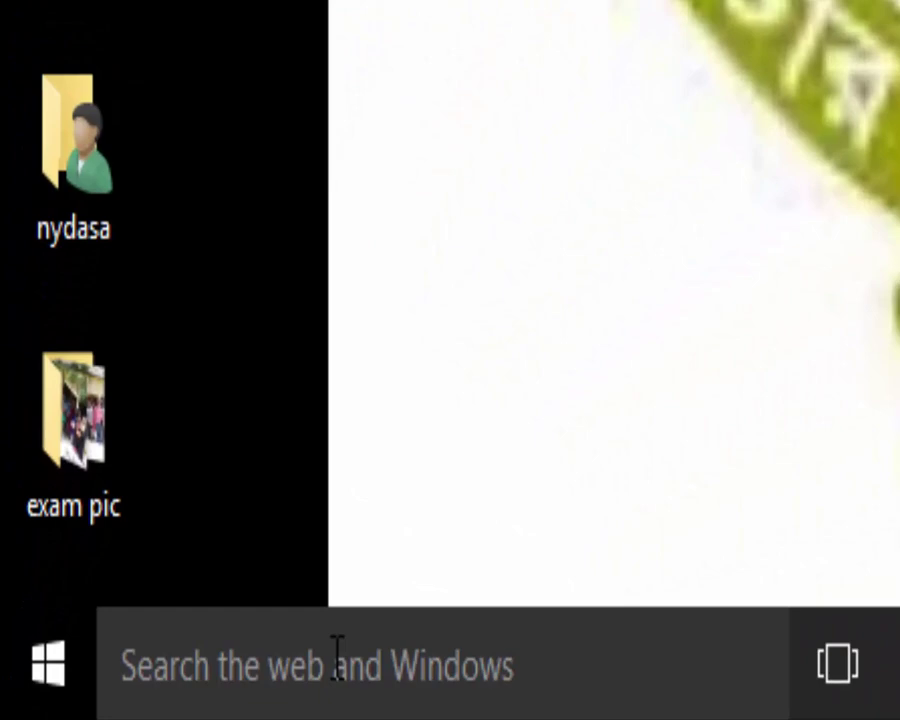
- Search Windows Start for 'paint' and launch the Paint desktop app
left_click(184, 712)
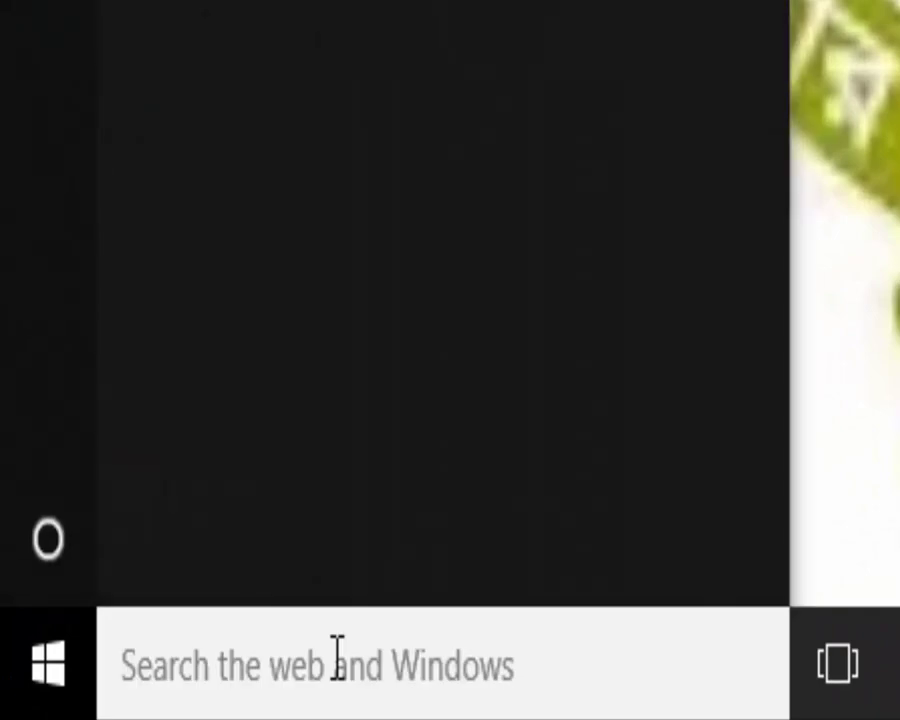
type("pain")
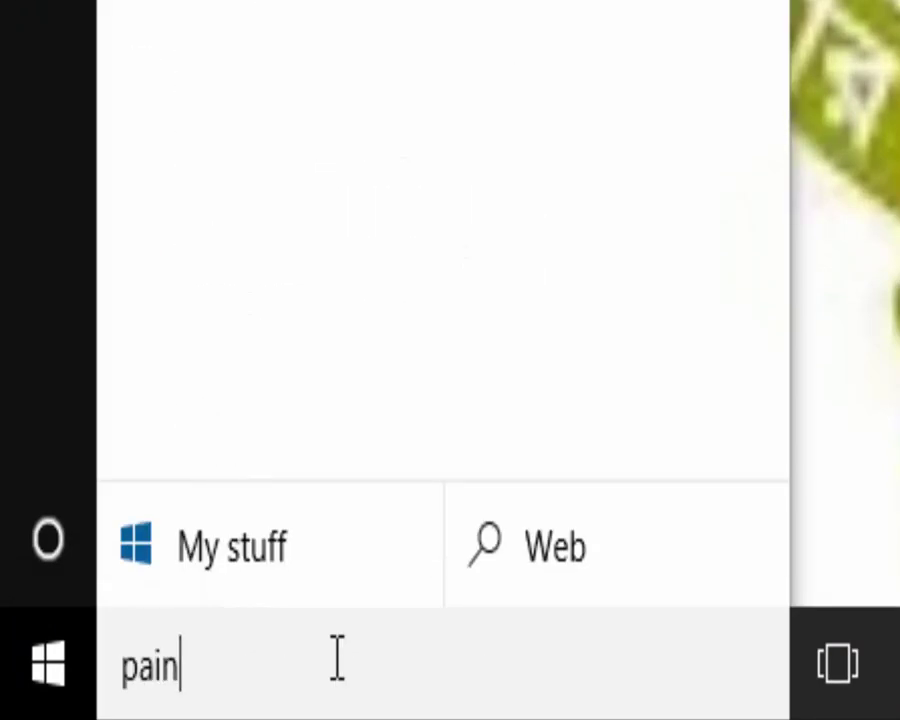
type("t")
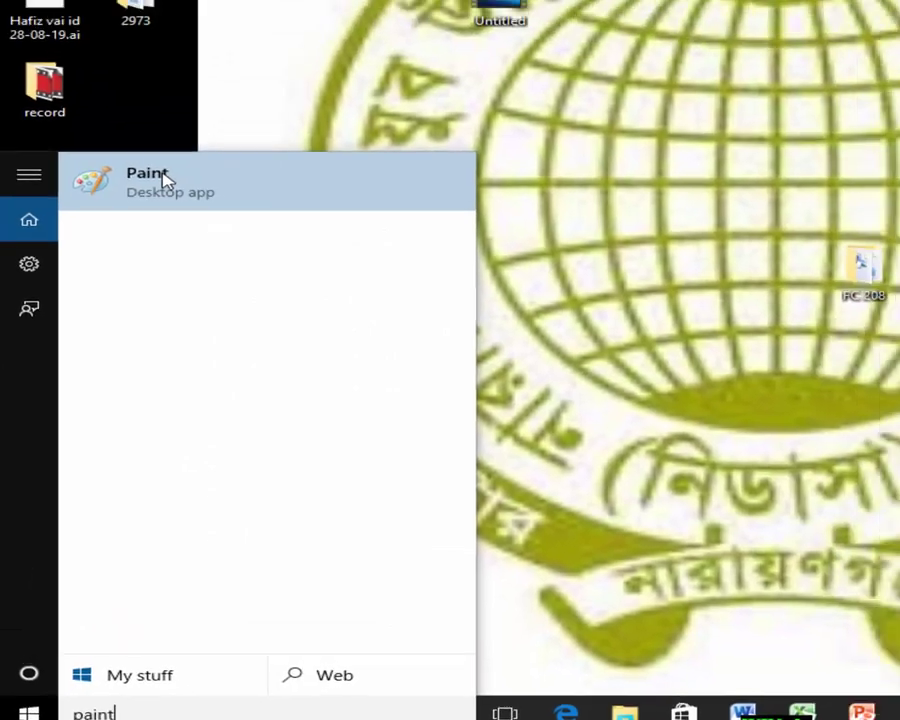
left_click(225, 60)
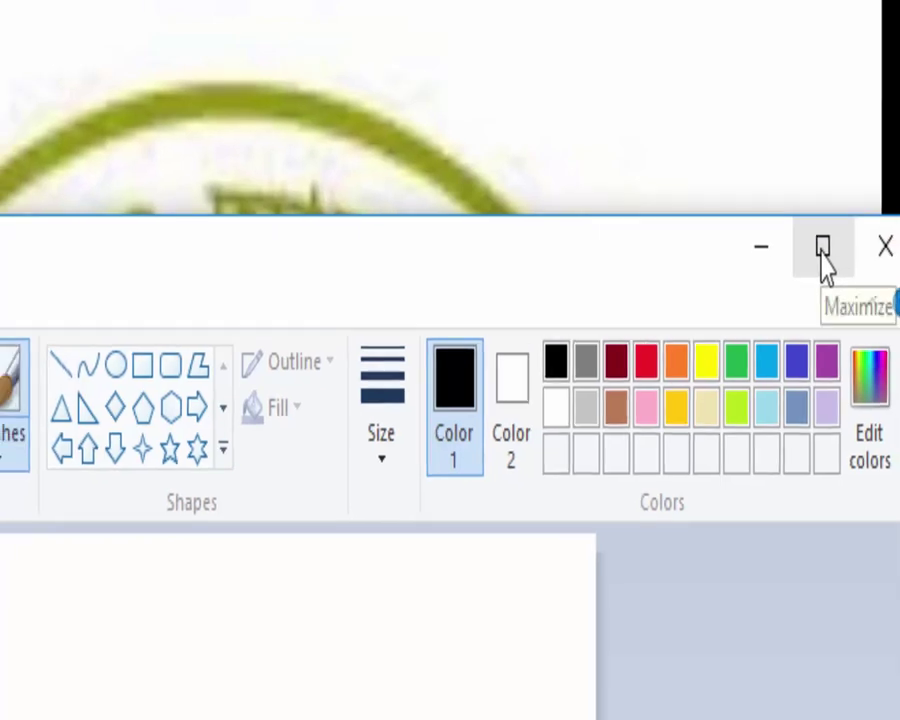
- Maximize Paint, enlarge the canvas to 1270 × 825 px, and undo a stray brush dot
left_click(827, 262)
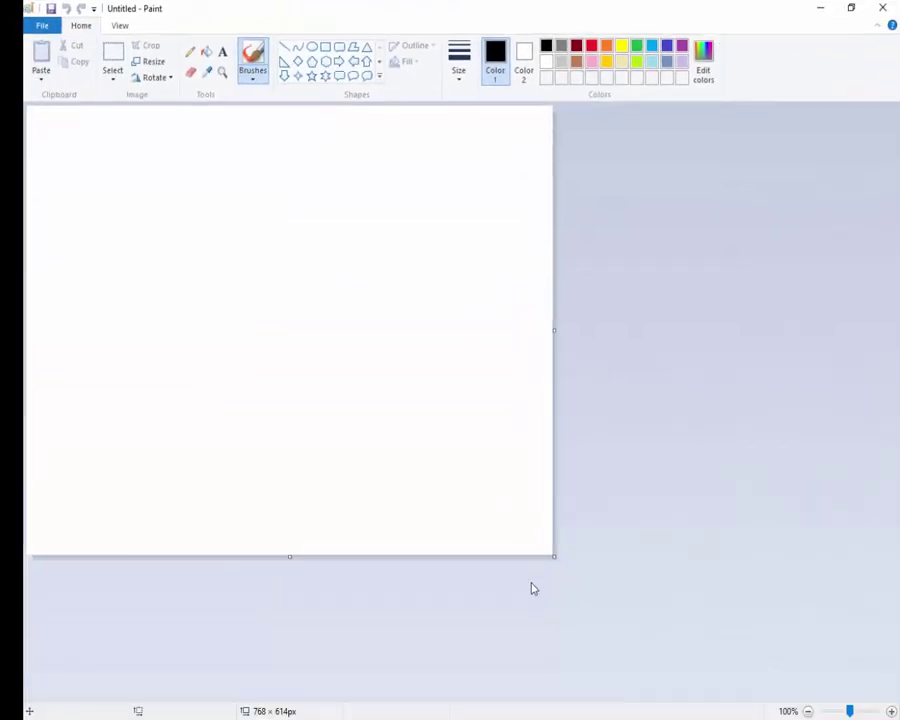
mouse_move(555, 556)
left_mouse_down()
mouse_move(698, 595)
mouse_move(893, 669)
left_mouse_up()
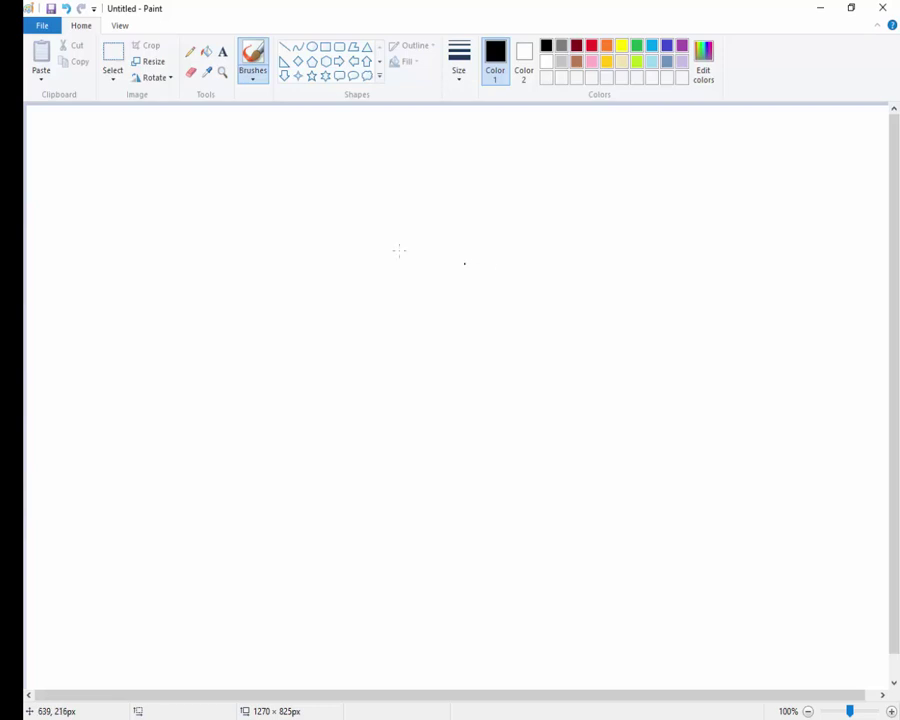
left_click(292, 148)
key("ctrl+z")
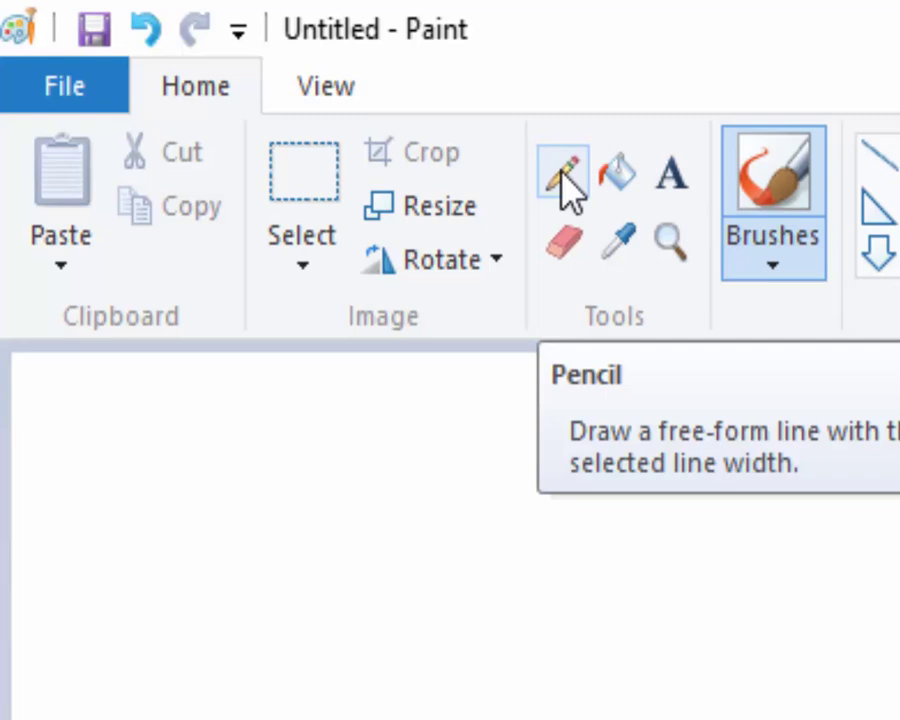
- With the black Pencil, draw a long vertical line, a dome arc and a long headline
left_click(565, 175)
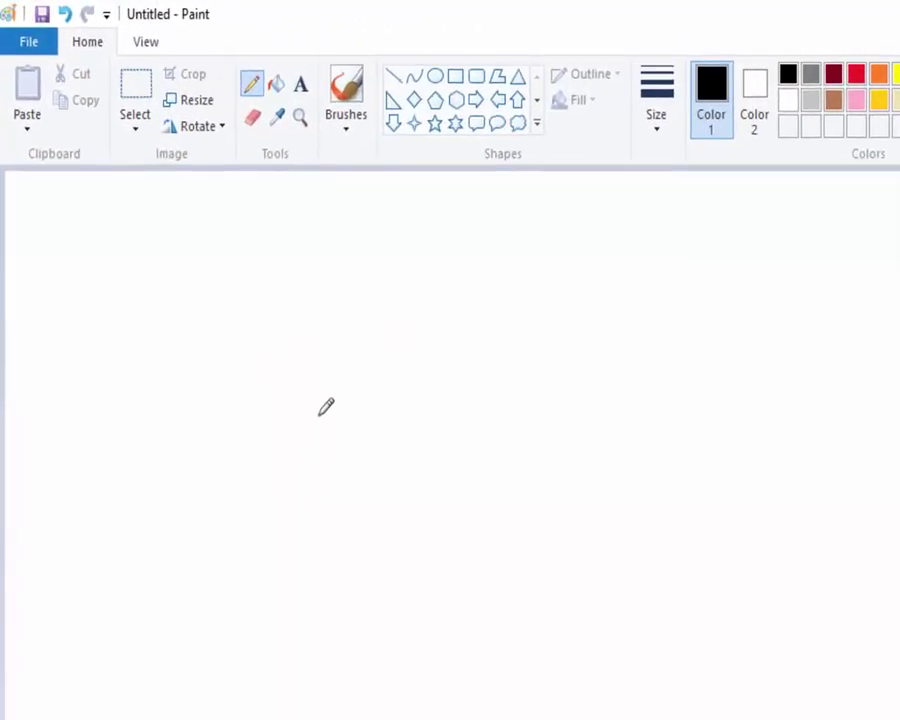
left_click_drag(318, 415, 312, 719)
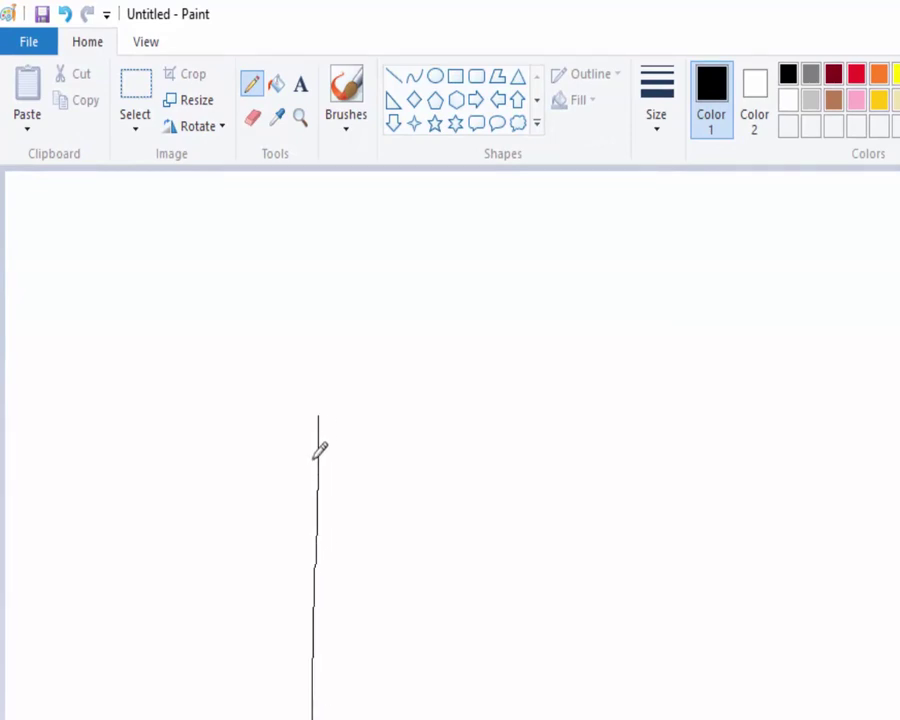
mouse_move(318, 382)
left_mouse_down()
mouse_move(369, 288)
mouse_move(619, 217)
mouse_move(743, 305)
left_mouse_up()
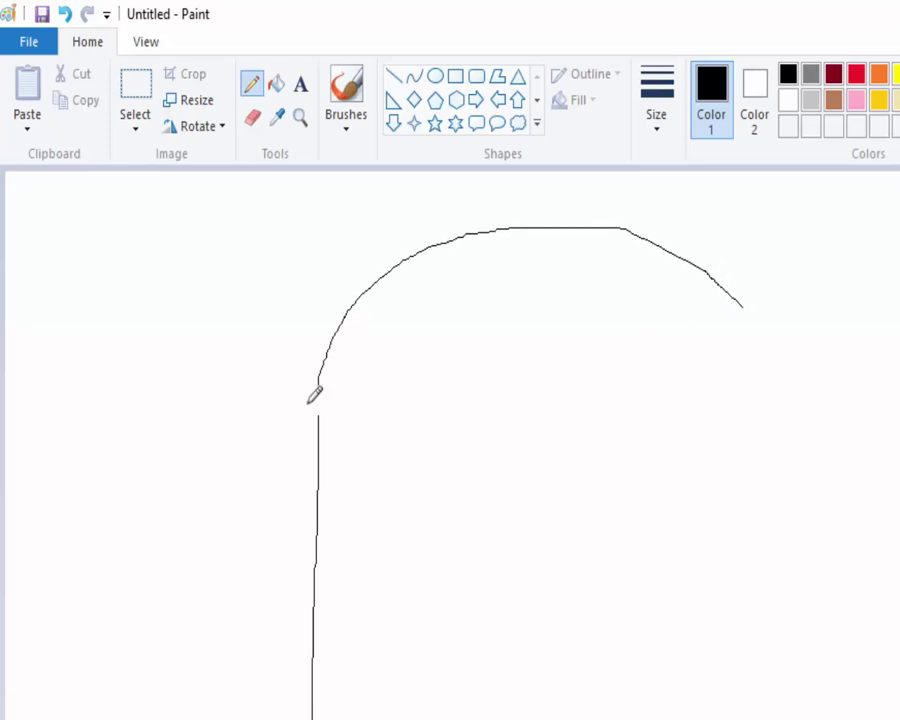
mouse_move(307, 404)
left_mouse_down()
mouse_move(680, 396)
mouse_move(899, 403)
left_mouse_up()
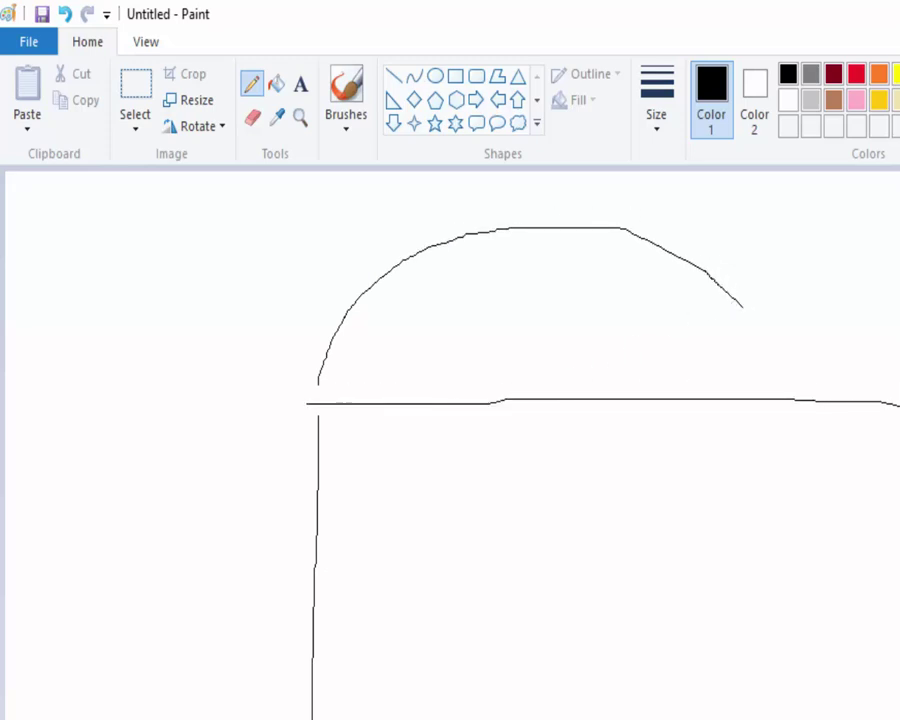
mouse_move(586, 402)
left_mouse_down()
mouse_move(596, 670)
mouse_move(604, 596)
mouse_move(390, 452)
mouse_move(184, 554)
mouse_move(193, 420)
mouse_move(177, 433)
left_mouse_up()
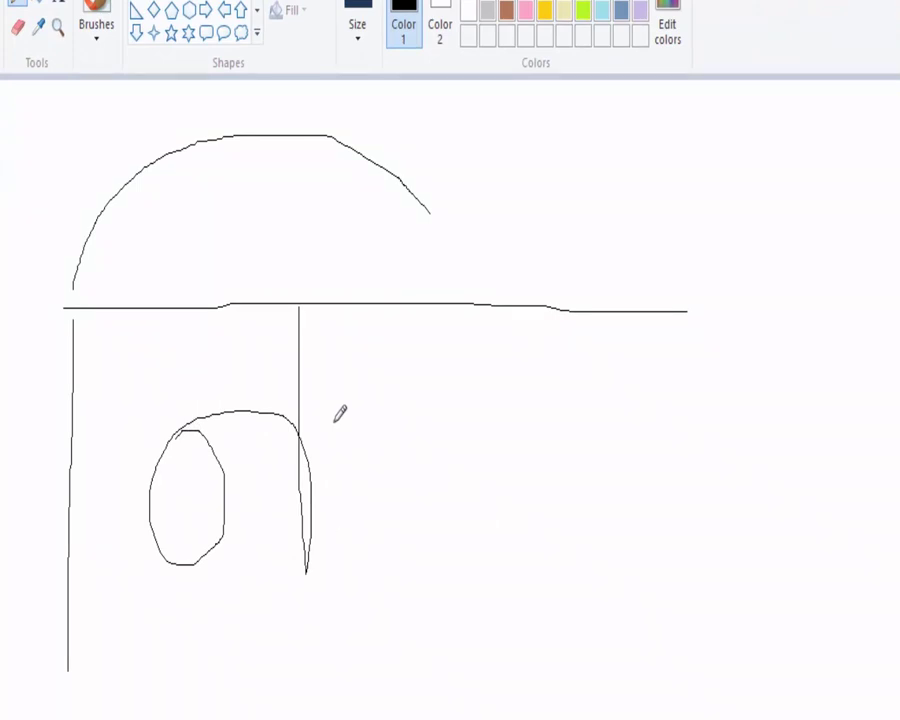
- Draw the letter stems, curves and hooks hanging beneath the headline
mouse_move(464, 304)
left_mouse_down()
mouse_move(460, 405)
mouse_move(541, 462)
mouse_move(436, 508)
mouse_move(343, 364)
left_mouse_up()
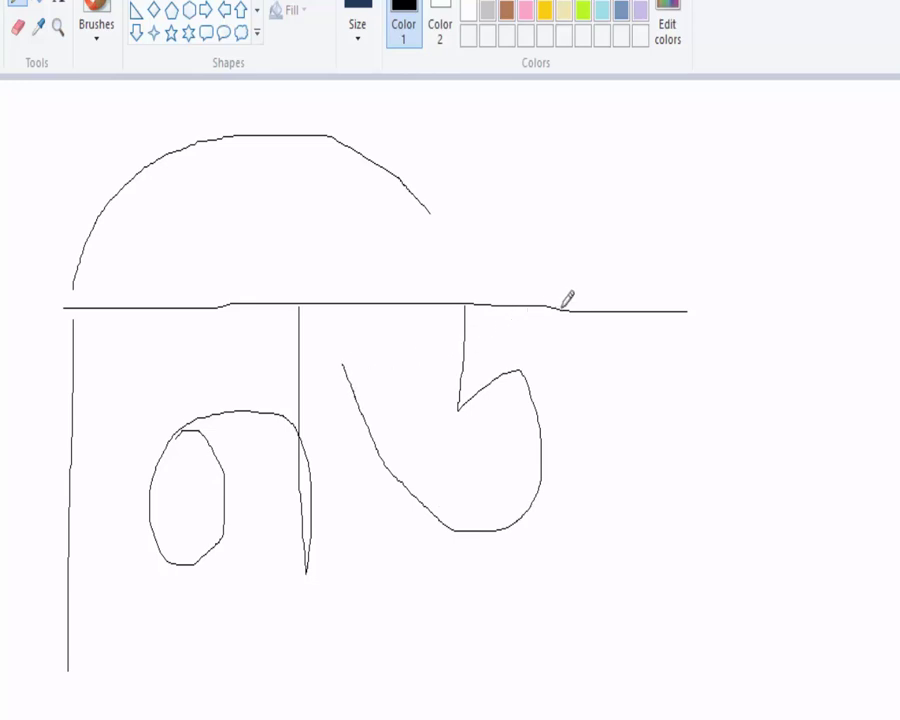
left_click_drag(561, 309, 557, 624)
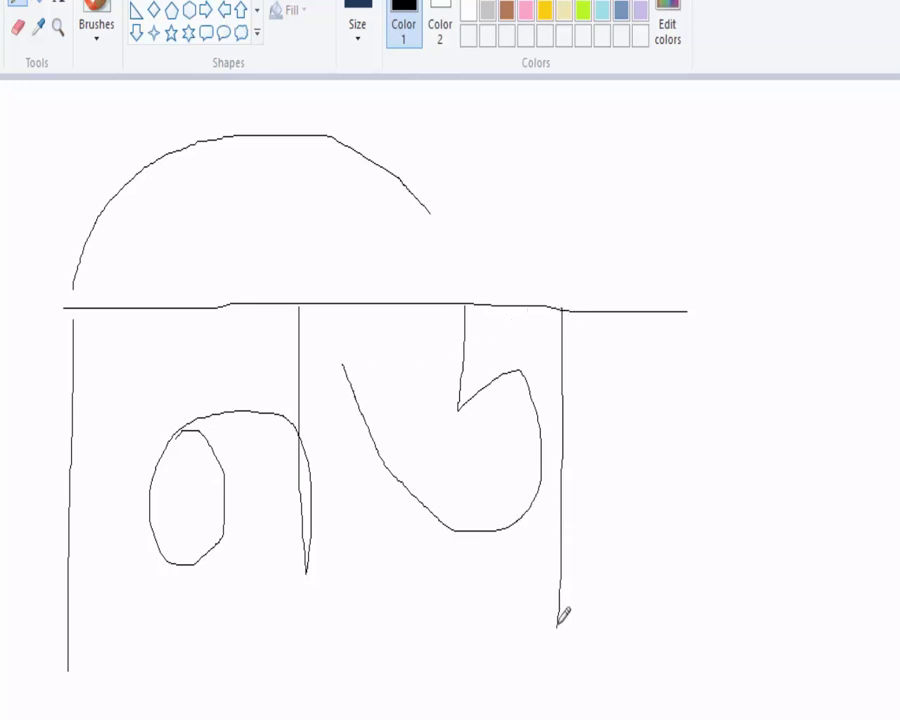
mouse_move(617, 313)
left_mouse_down()
mouse_move(574, 370)
mouse_move(659, 444)
mouse_move(603, 653)
mouse_move(596, 600)
left_mouse_up()
left_click_drag(661, 463, 734, 634)
mouse_move(716, 310)
left_mouse_down()
mouse_move(715, 500)
mouse_move(728, 642)
left_mouse_up()
mouse_move(670, 294)
left_mouse_down()
mouse_move(768, 282)
mouse_move(768, 686)
left_mouse_up()
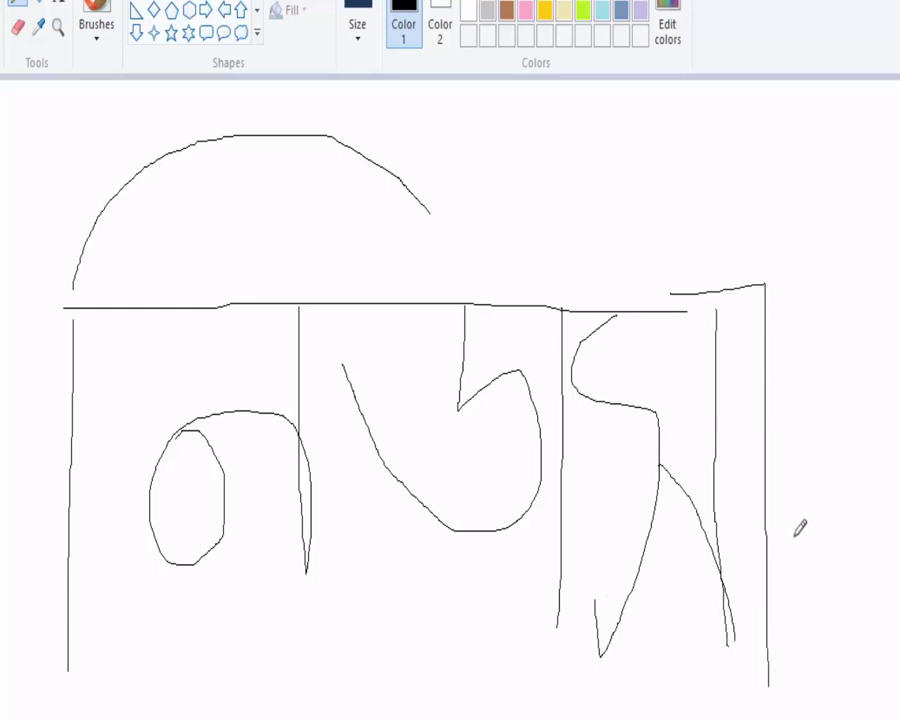
left_click_drag(768, 321, 872, 305)
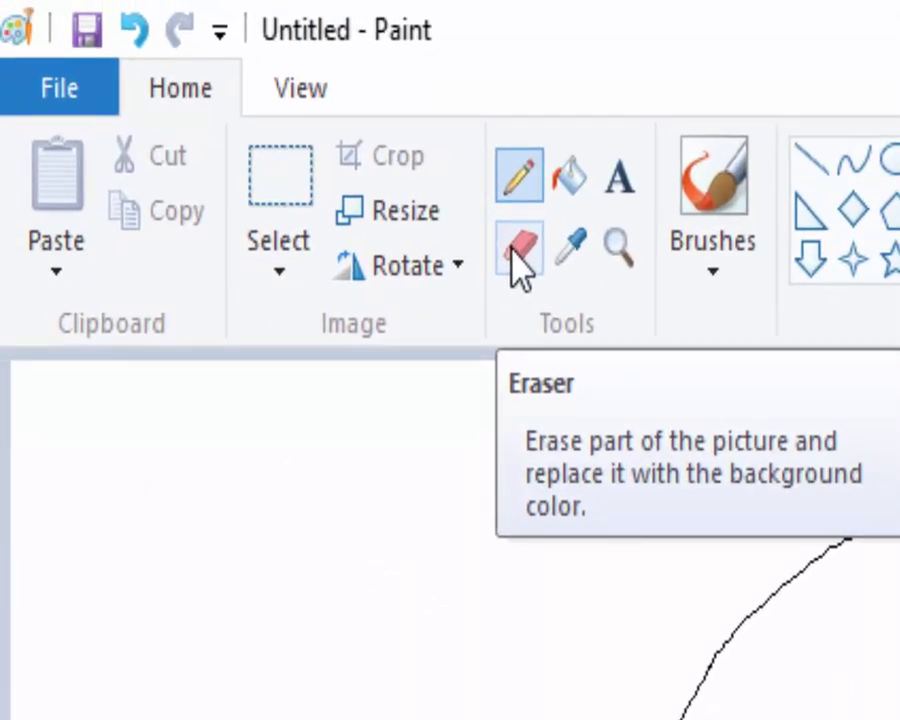
- Erase the dome arc, left vertical line, left headline end and leftmost letter
left_click(511, 251)
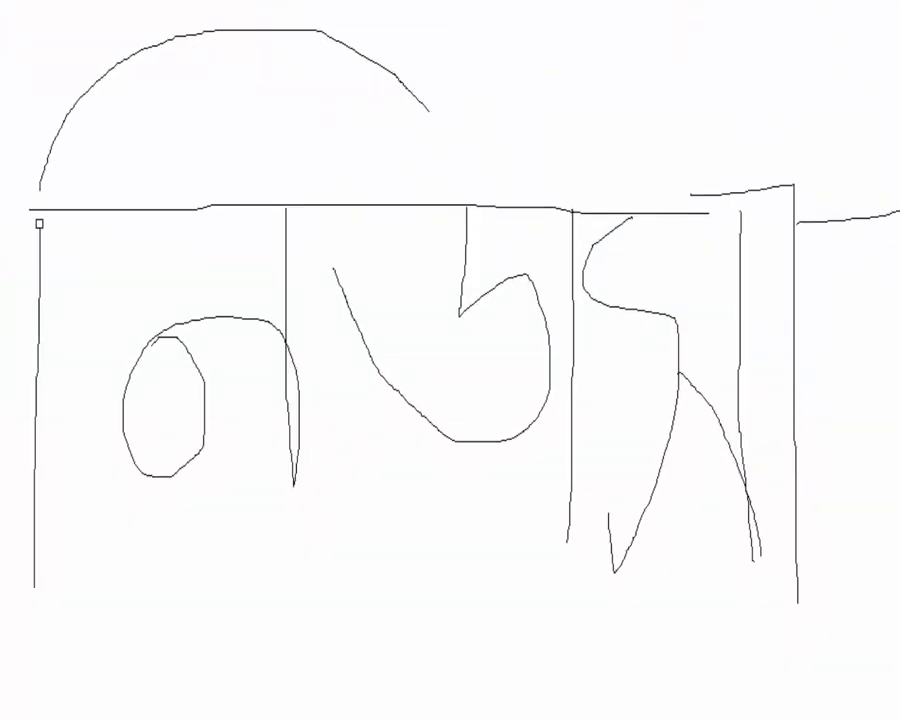
left_click_drag(41, 219, 34, 591)
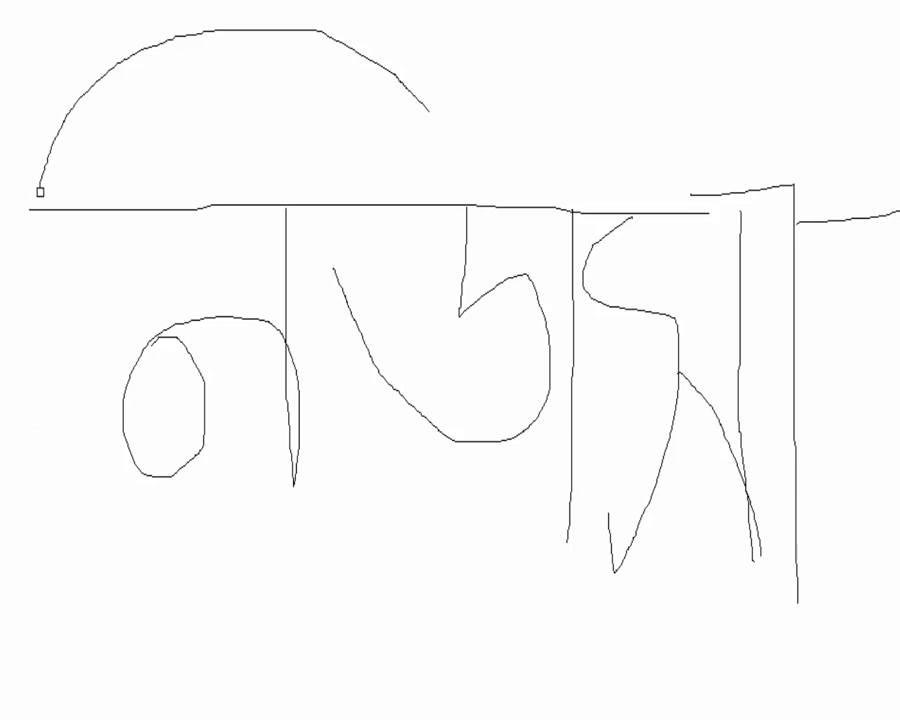
left_click_drag(40, 191, 40, 181)
left_click_drag(64, 58, 399, 35)
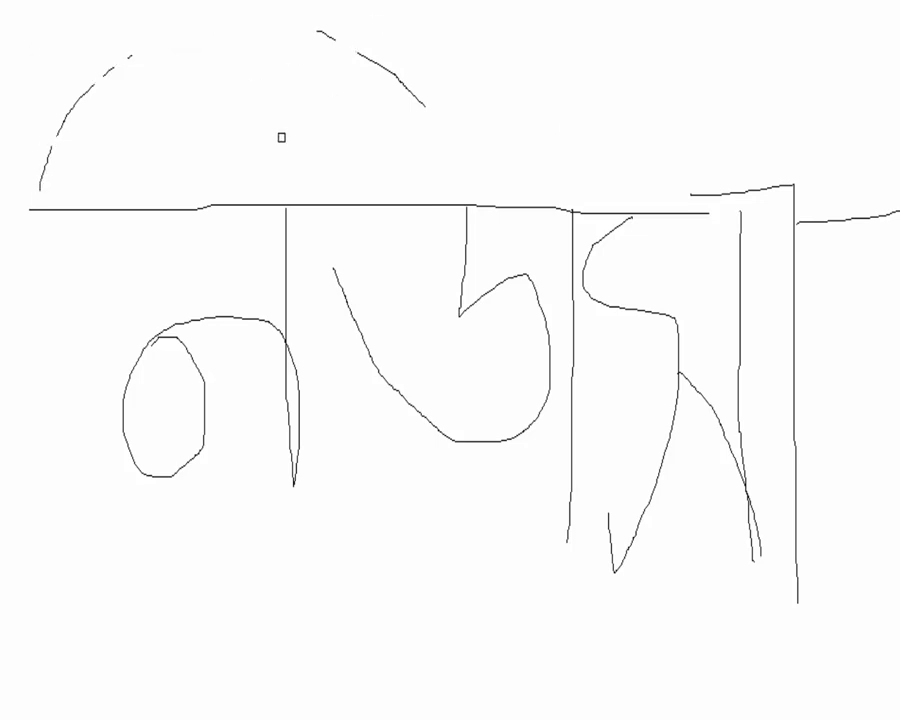
mouse_move(44, 178)
left_mouse_down()
mouse_move(74, 100)
mouse_move(126, 56)
left_mouse_up()
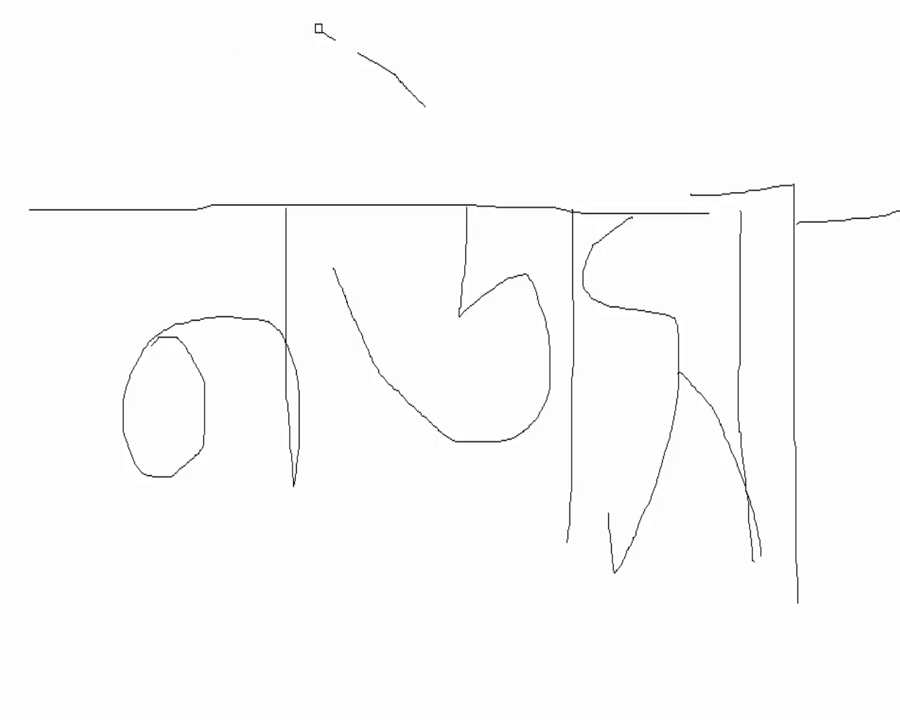
left_click_drag(319, 28, 425, 105)
left_click_drag(26, 208, 349, 208)
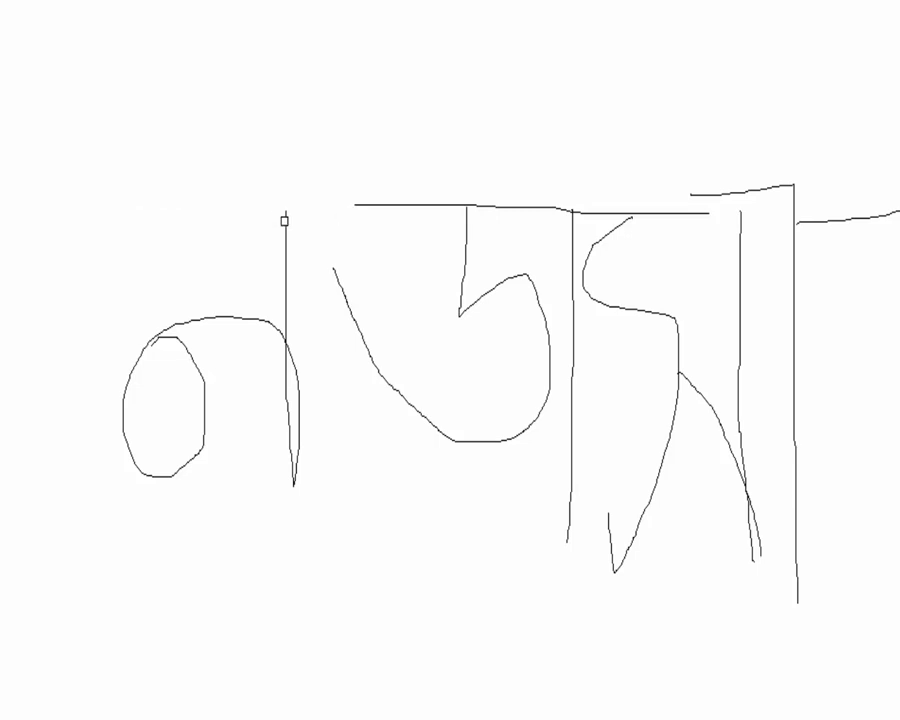
mouse_move(285, 218)
left_mouse_down()
mouse_move(296, 482)
mouse_move(300, 384)
mouse_move(279, 323)
mouse_move(239, 315)
mouse_move(187, 316)
mouse_move(135, 352)
mouse_move(123, 416)
mouse_move(140, 475)
mouse_move(204, 452)
mouse_move(204, 384)
mouse_move(188, 354)
mouse_move(468, 204)
mouse_move(577, 210)
left_mouse_up()
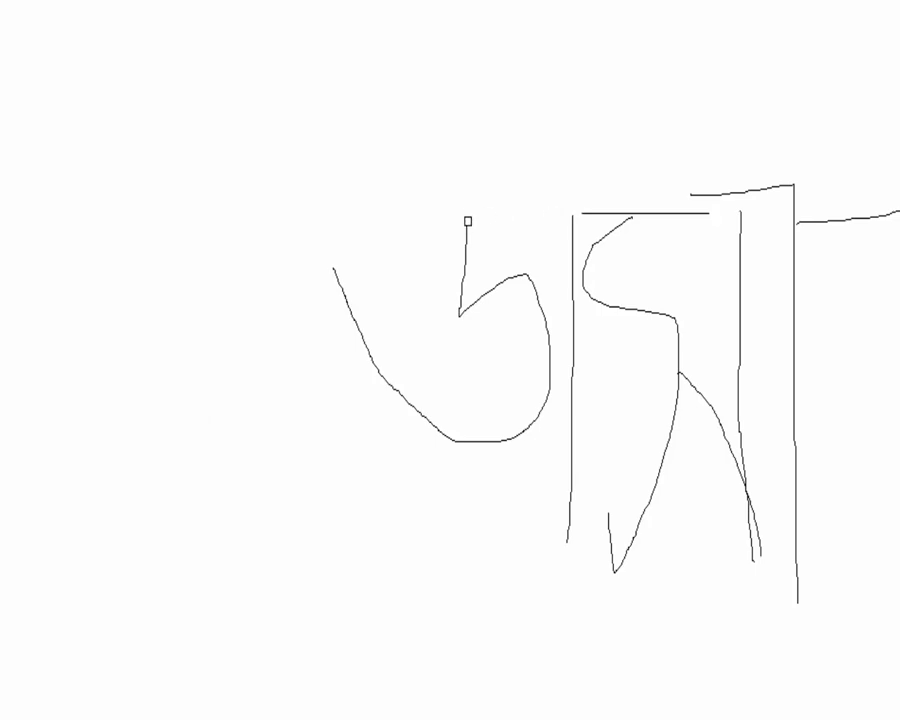
- Erase every remaining lettering stroke, plus a stray freehand curve, until the canvas is empty
mouse_move(467, 221)
left_mouse_down()
mouse_move(460, 313)
mouse_move(503, 279)
mouse_move(544, 334)
mouse_move(544, 408)
mouse_move(513, 433)
mouse_move(473, 441)
mouse_move(384, 380)
mouse_move(333, 262)
left_mouse_up()
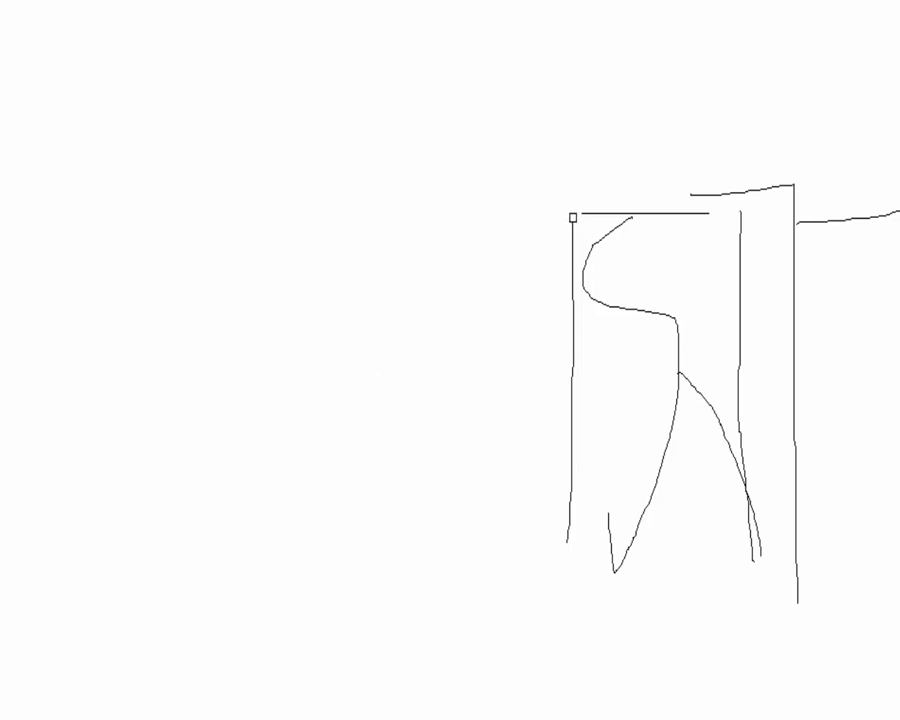
left_click_drag(573, 217, 567, 540)
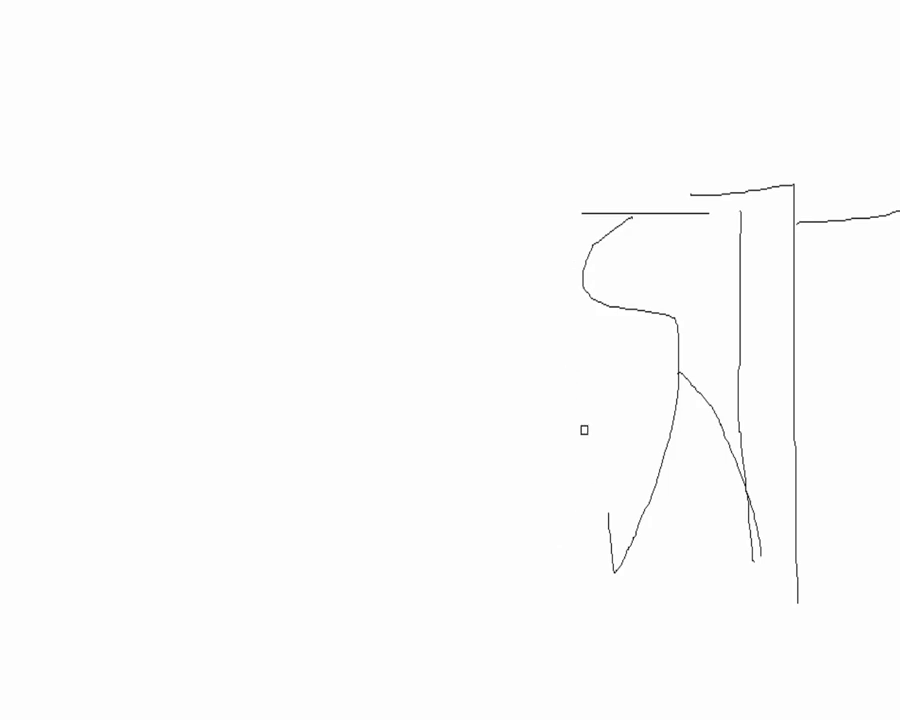
mouse_move(580, 212)
left_mouse_down()
mouse_move(698, 212)
mouse_move(606, 212)
mouse_move(585, 272)
left_mouse_up()
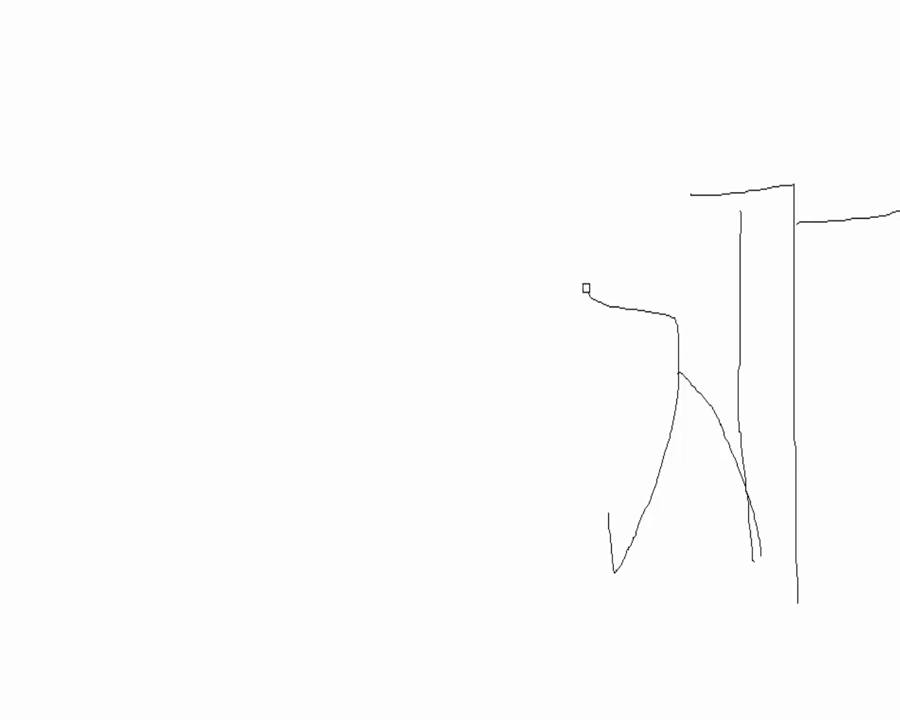
mouse_move(614, 302)
left_mouse_down()
mouse_move(677, 323)
mouse_move(665, 452)
mouse_move(643, 527)
mouse_move(621, 557)
mouse_move(633, 526)
mouse_move(613, 577)
mouse_move(610, 519)
left_mouse_up()
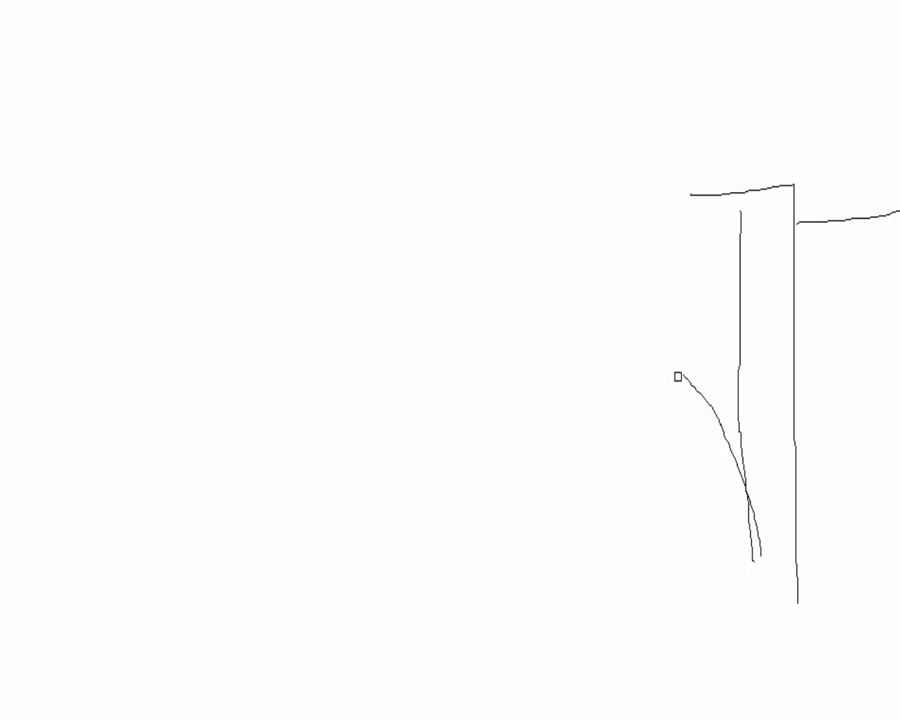
mouse_move(684, 375)
left_mouse_down()
mouse_move(740, 474)
mouse_move(761, 560)
left_mouse_up()
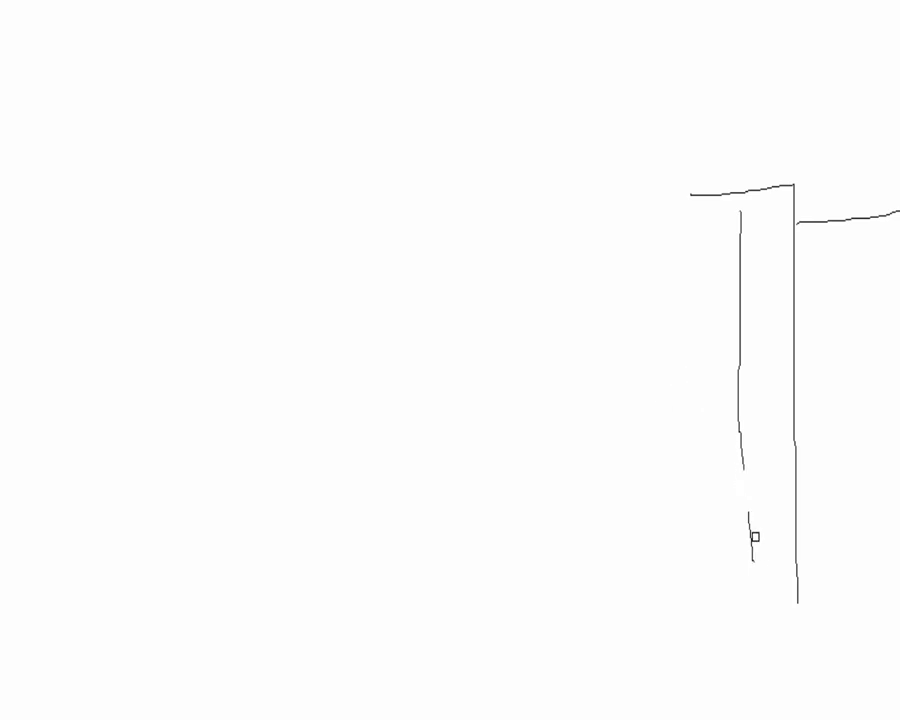
mouse_move(749, 510)
left_mouse_down()
mouse_move(758, 566)
mouse_move(737, 413)
mouse_move(741, 217)
mouse_move(776, 188)
mouse_move(796, 221)
mouse_move(800, 607)
left_mouse_up()
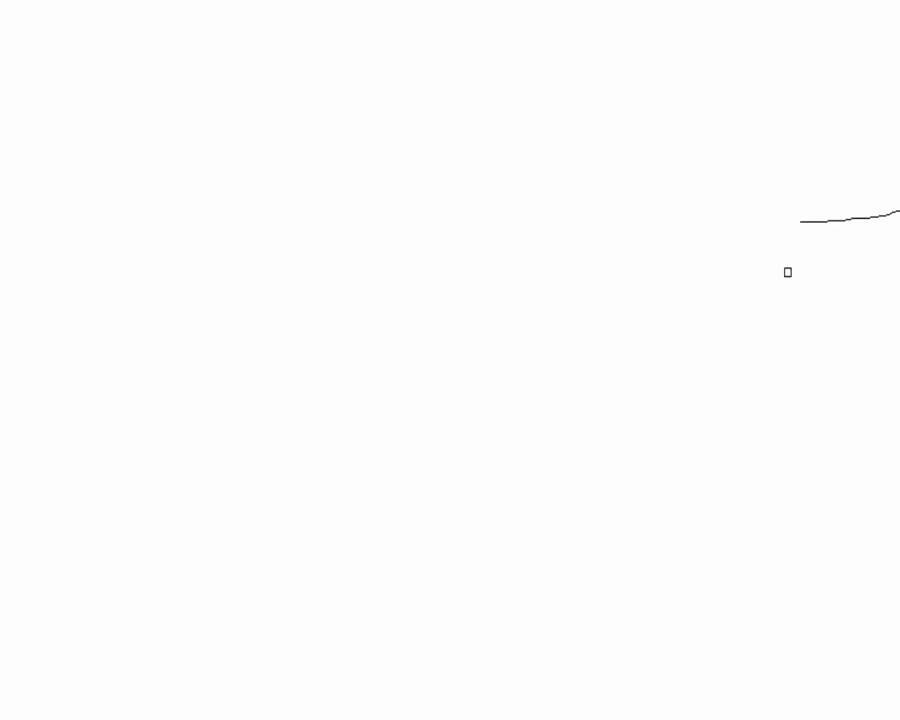
left_click_drag(796, 221, 875, 215)
left_click_drag(203, 214, 342, 183)
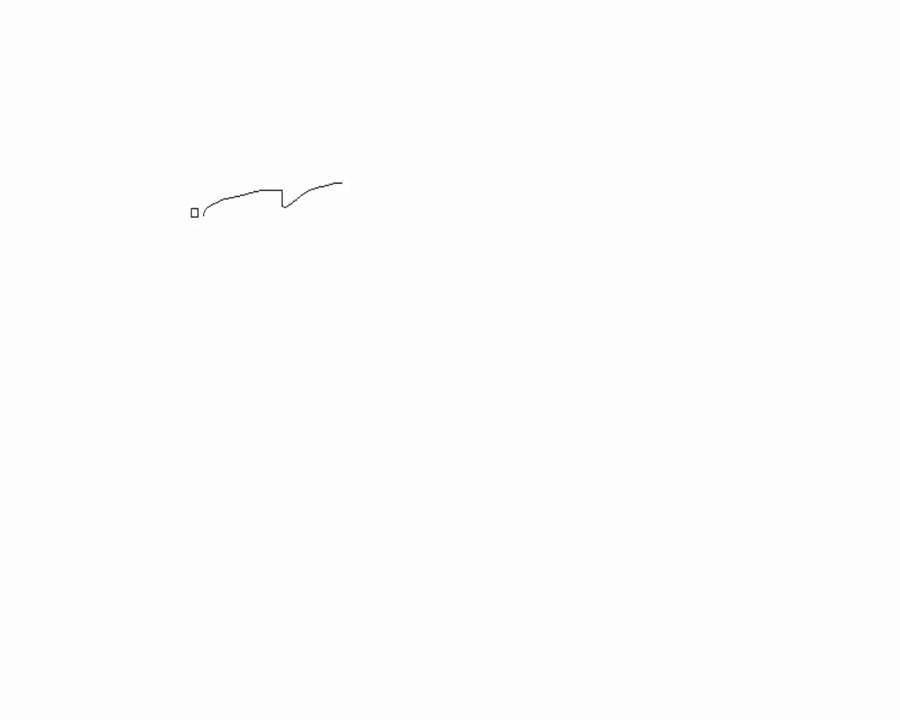
mouse_move(206, 213)
left_mouse_down()
mouse_move(253, 191)
mouse_move(280, 200)
mouse_move(317, 191)
left_mouse_up()
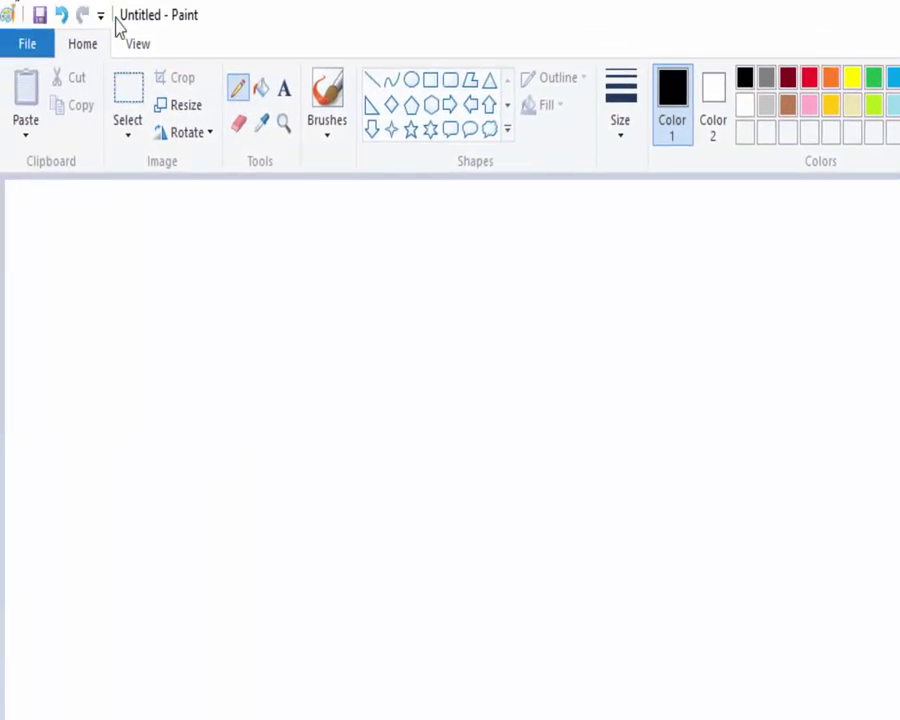
mouse_move(395, 462)
left_mouse_down()
mouse_move(561, 456)
mouse_move(588, 482)
left_mouse_up()
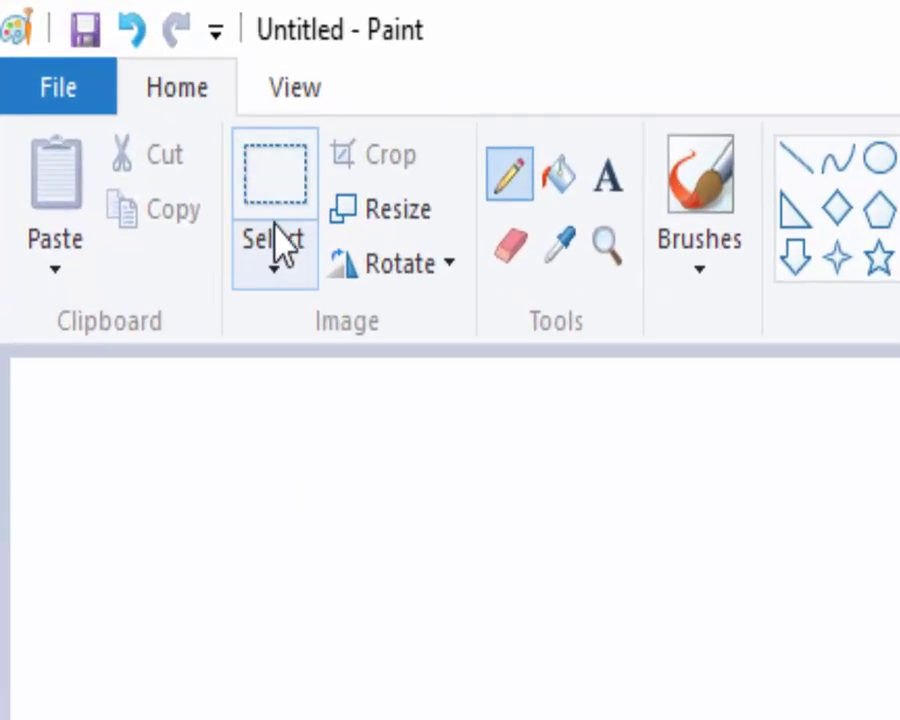
left_click(280, 240)
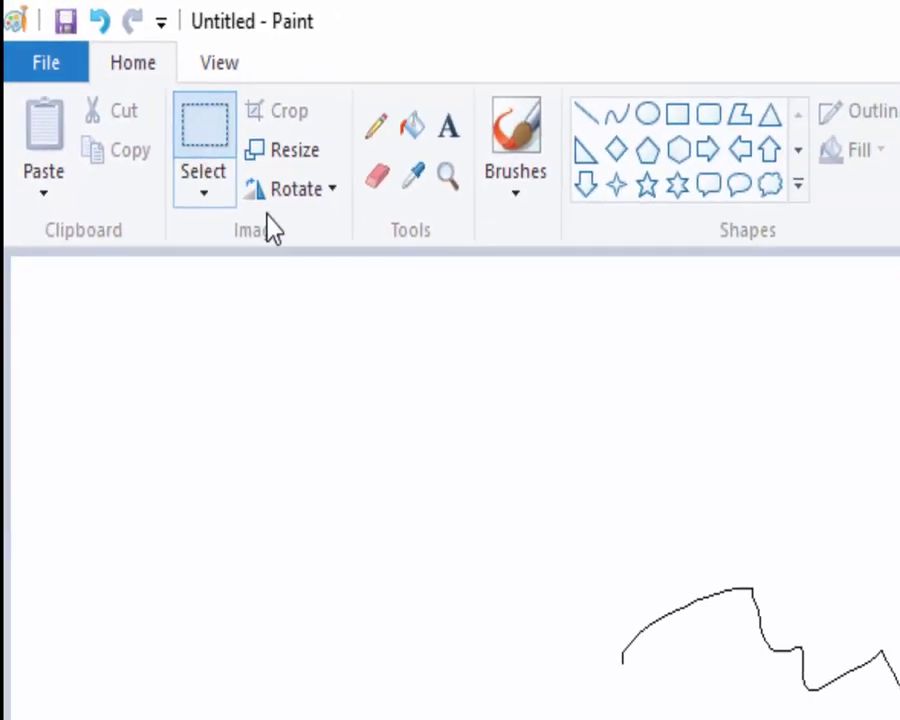
left_click_drag(255, 165, 485, 362)
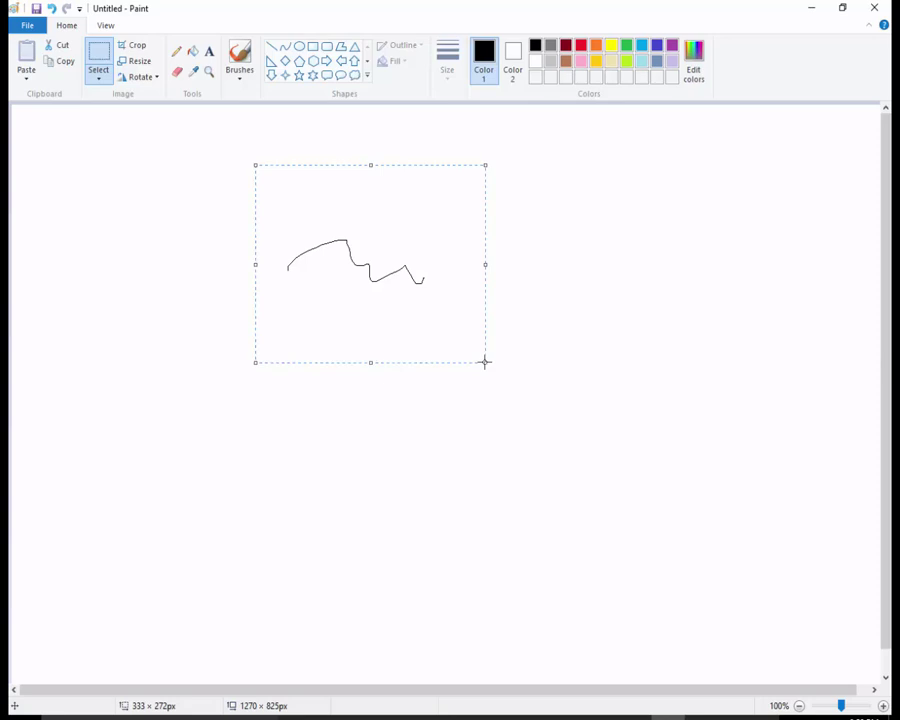
key("Delete")
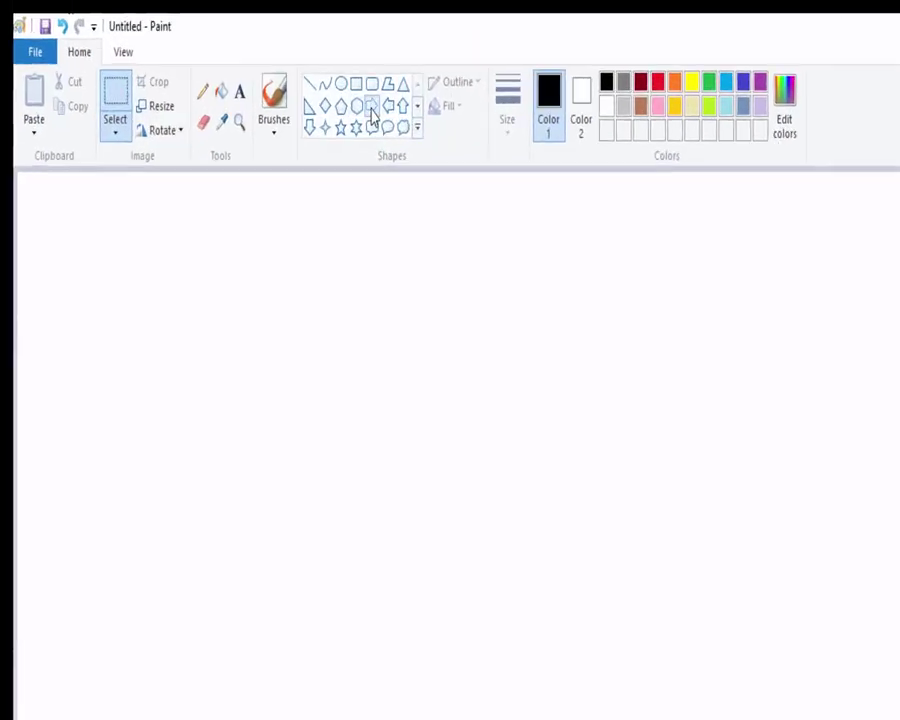
left_click(371, 110)
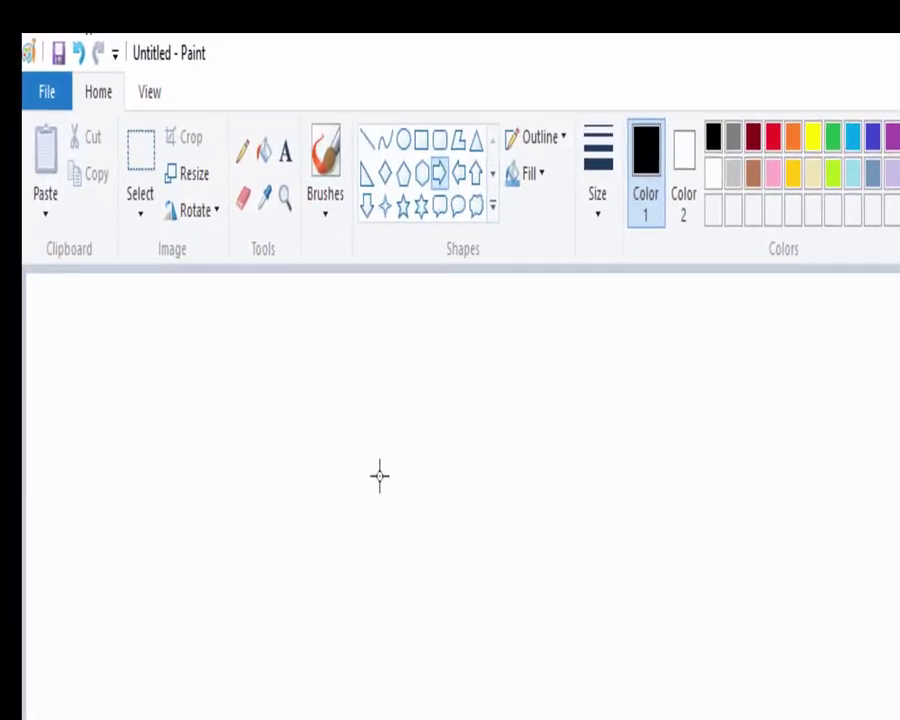
- Draw a large right arrow and give it a green outline
left_click_drag(321, 300, 530, 465)
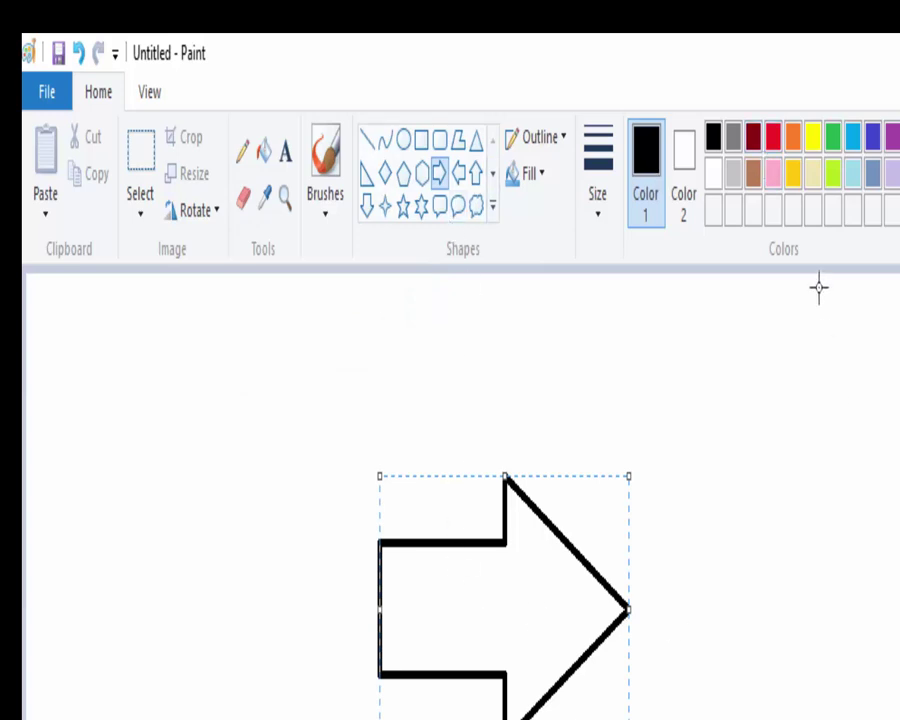
left_click(774, 137)
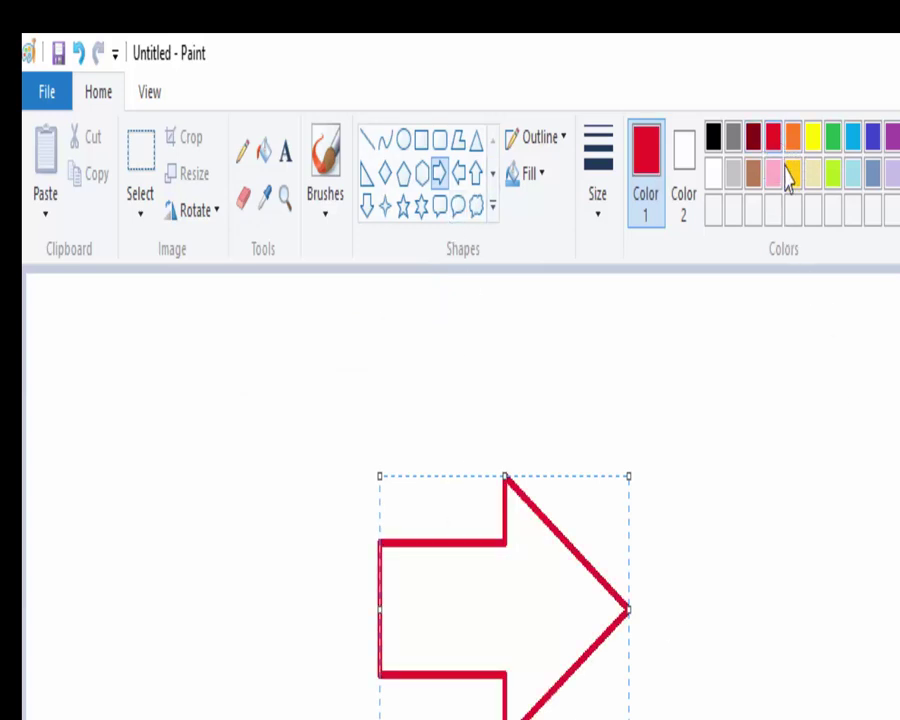
left_click(813, 137)
left_click(833, 137)
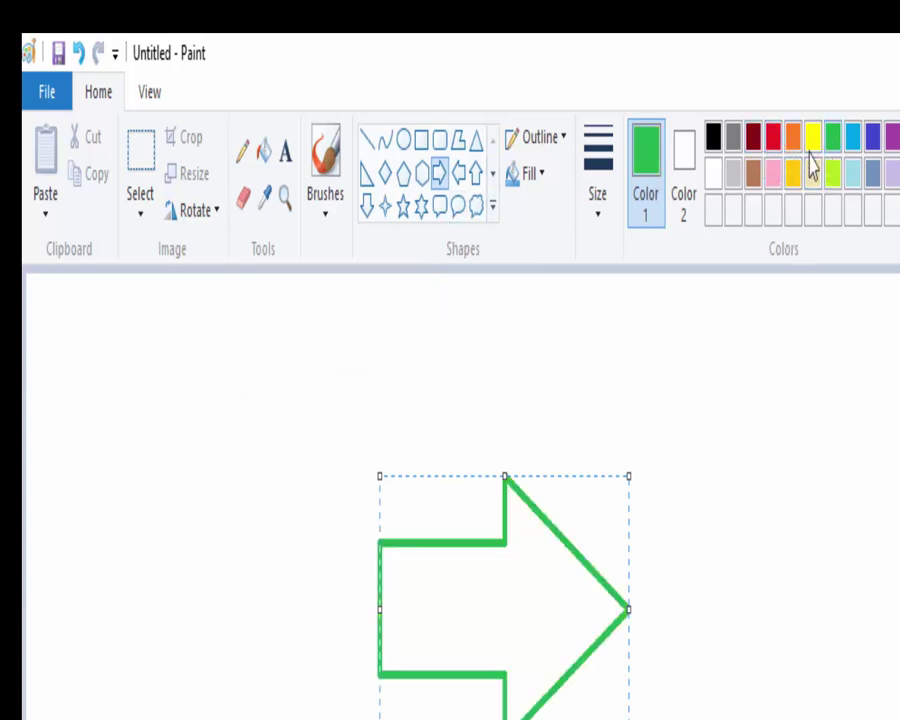
- Draw a wide rectangle below the arrow with a red outline
left_click(421, 139)
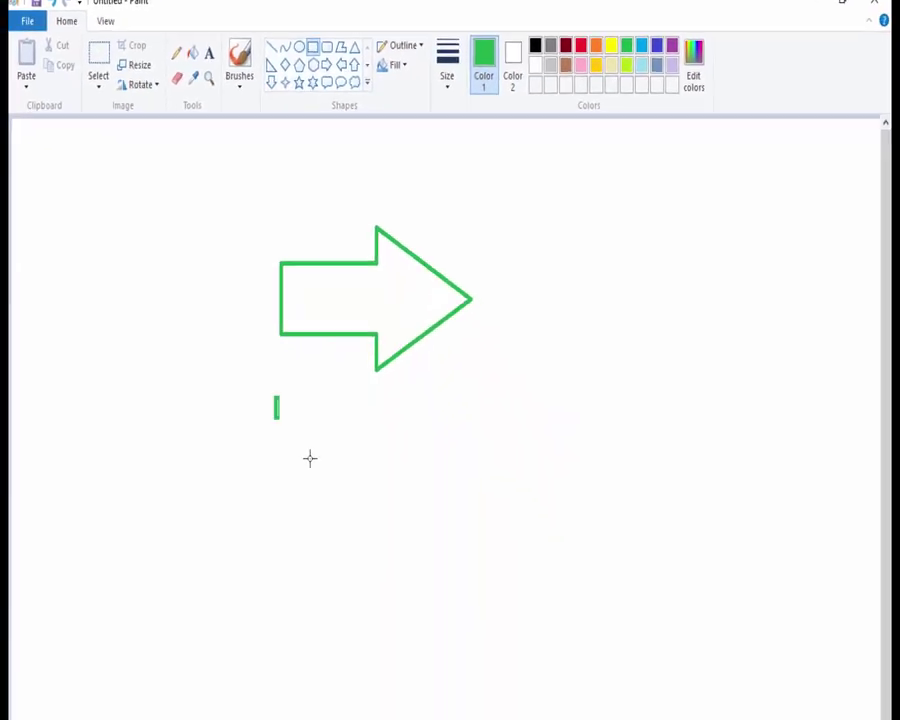
left_click_drag(310, 458, 601, 581)
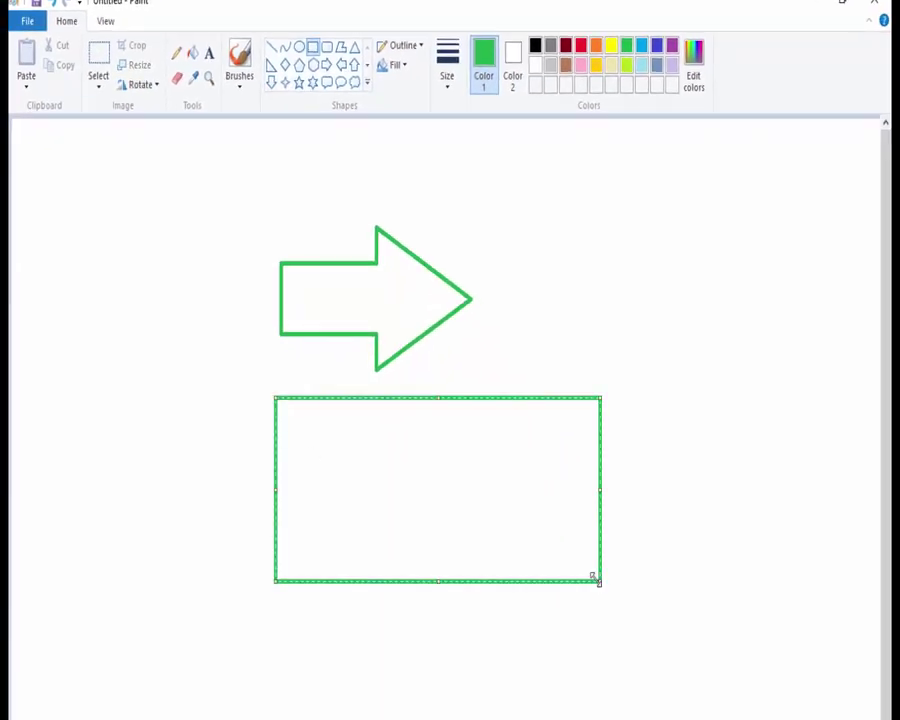
left_click(582, 46)
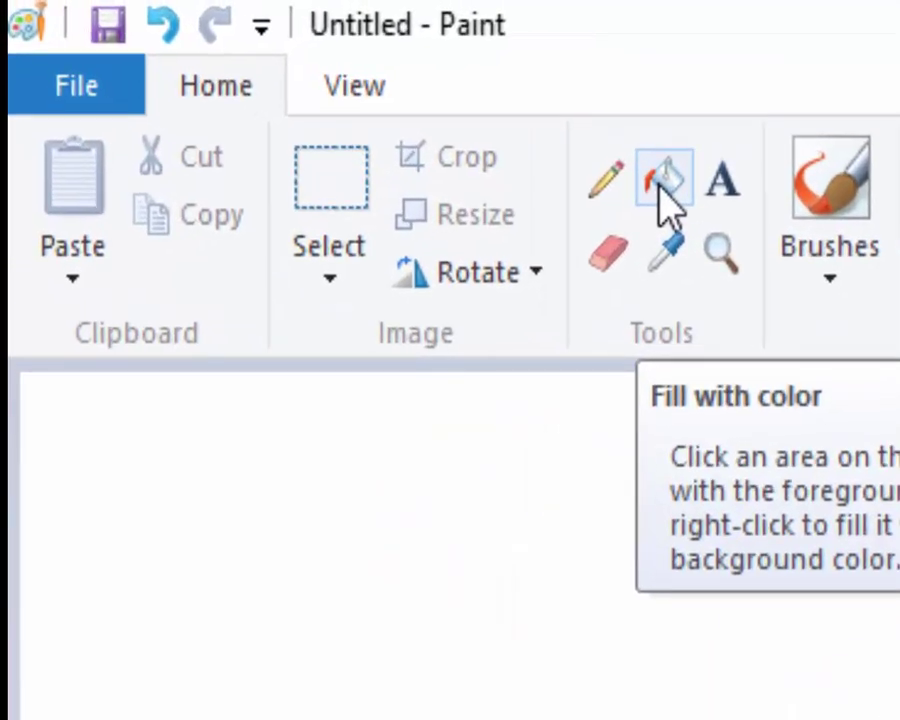
- Fill the rectangle solid red and draw a circle in its centre
left_click(659, 180)
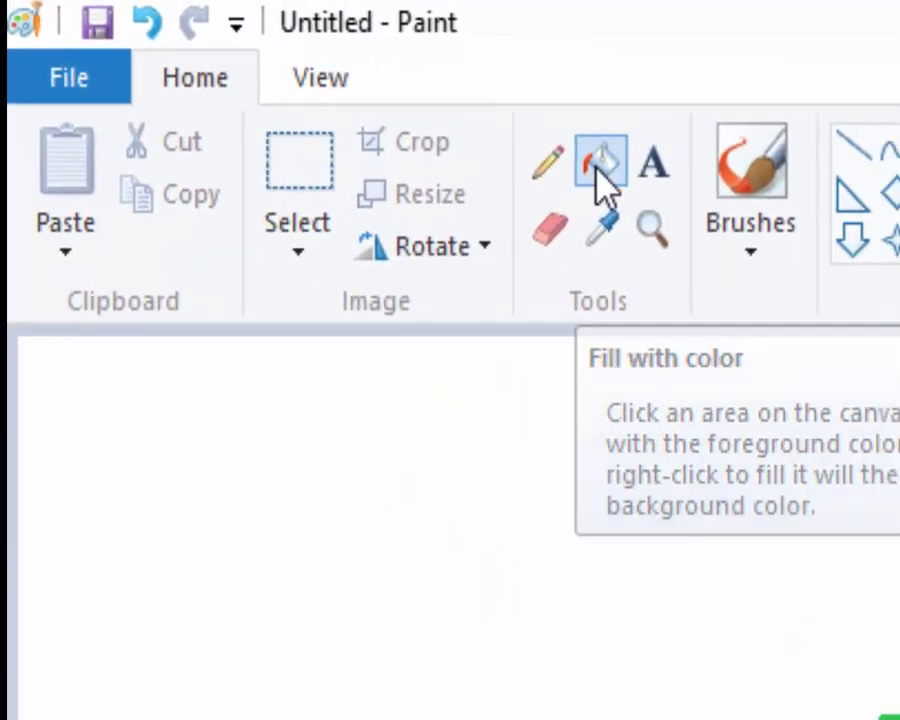
left_click(404, 392)
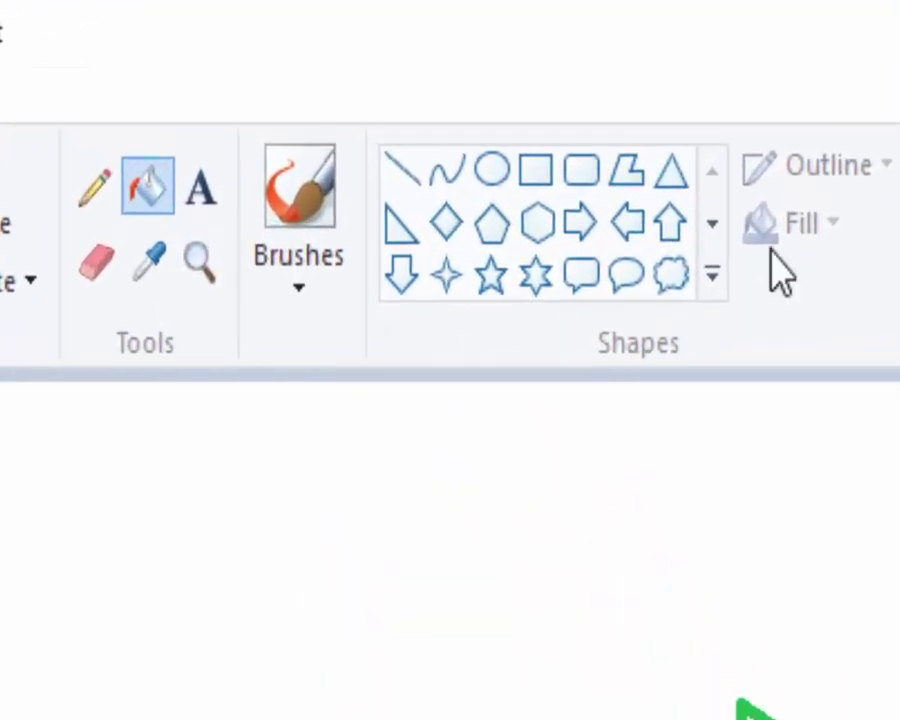
left_click(492, 178)
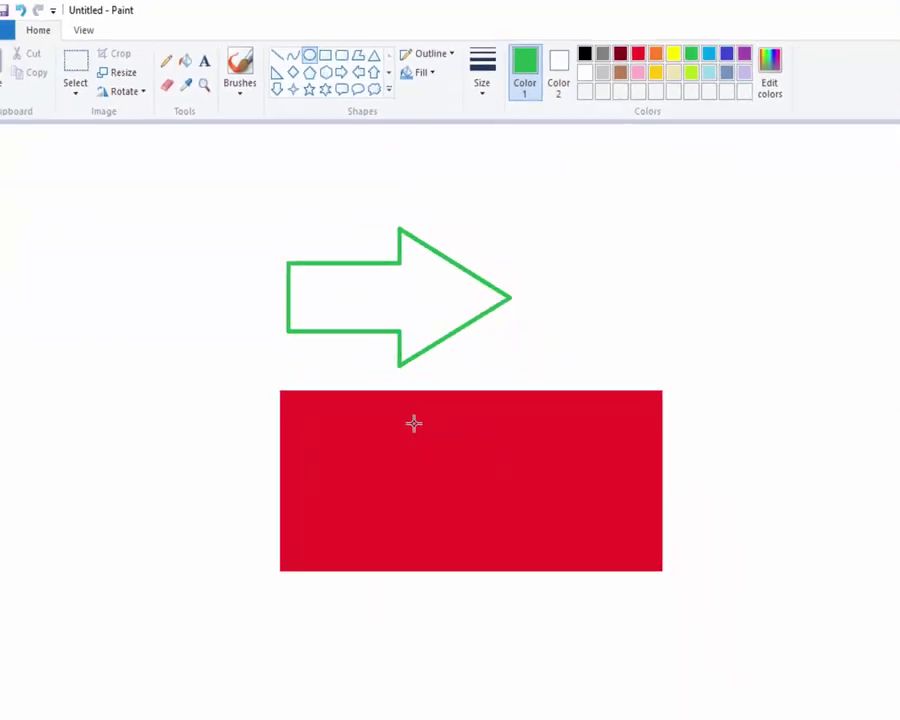
left_click_drag(371, 352, 486, 464)
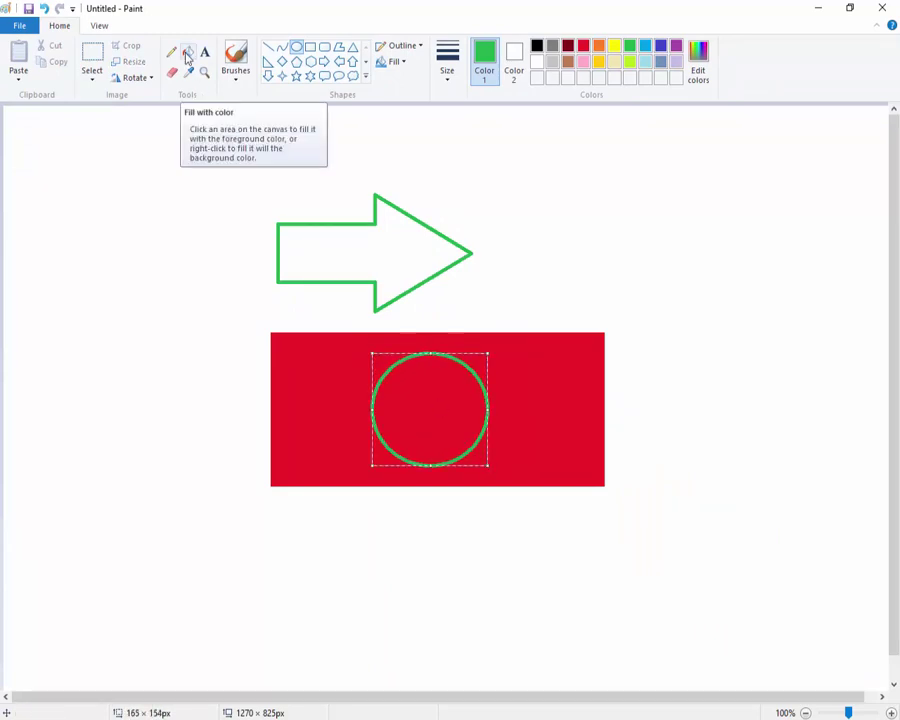
- Fill the circle's interior solid green
left_click(186, 56)
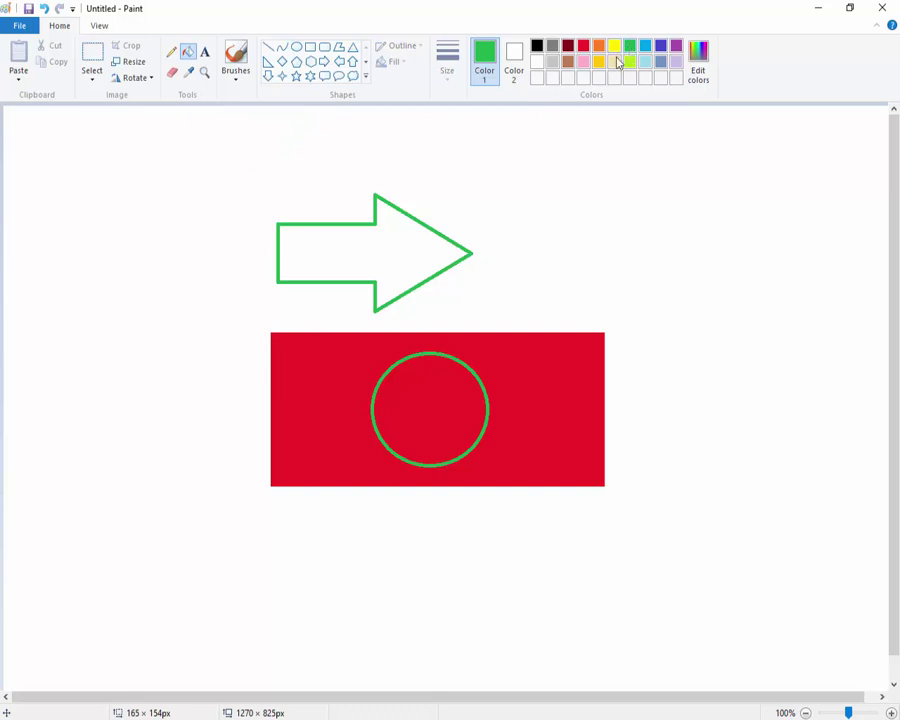
left_click(418, 405)
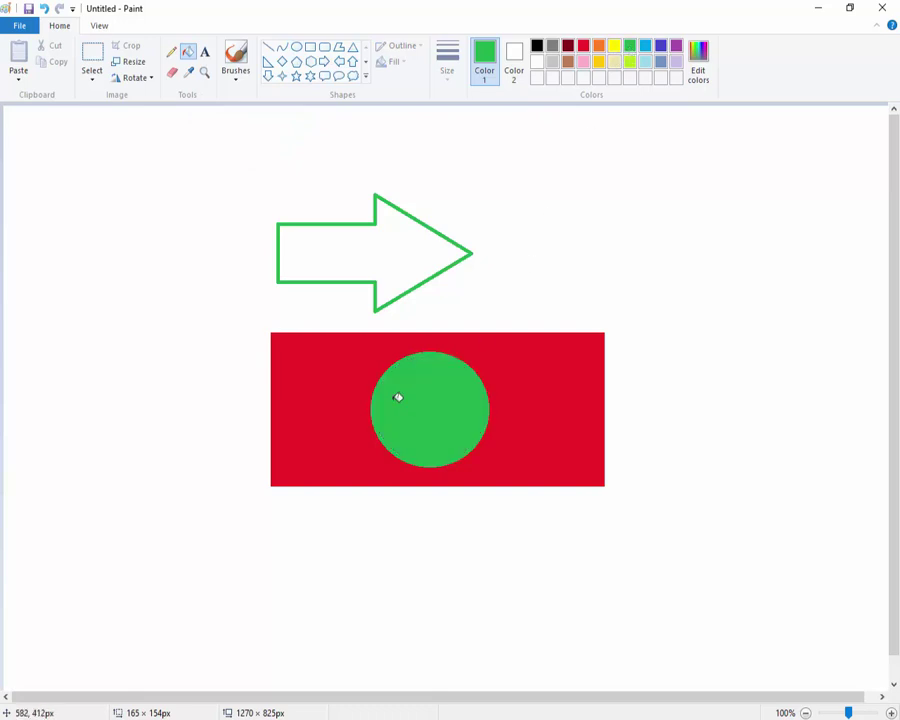
left_click(95, 55)
- Select the arrow, rectangle and circle together and delete them
left_click_drag(219, 150, 690, 587)
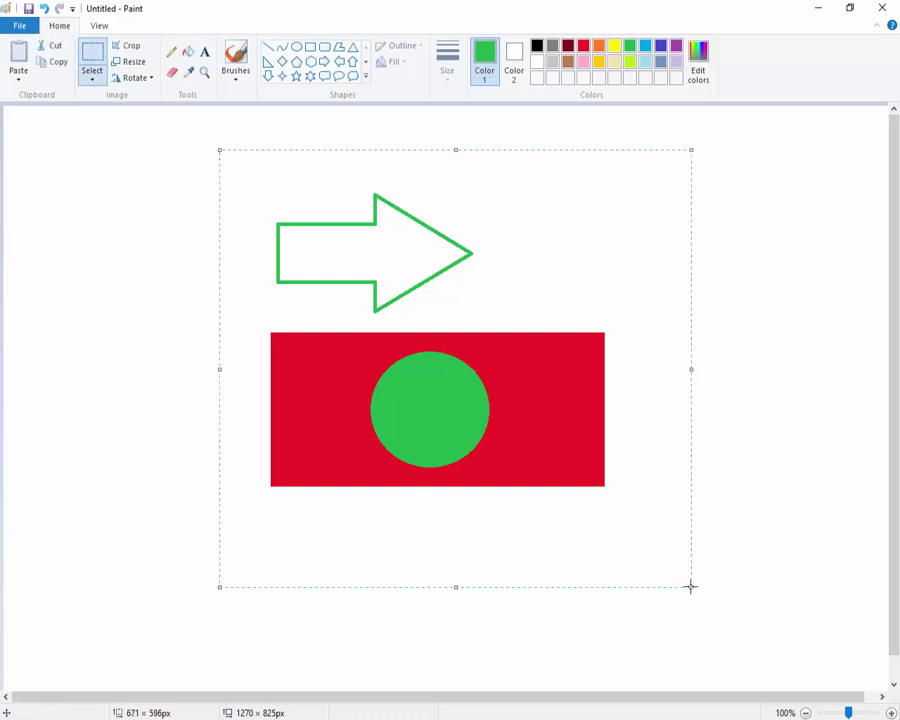
key("Delete")
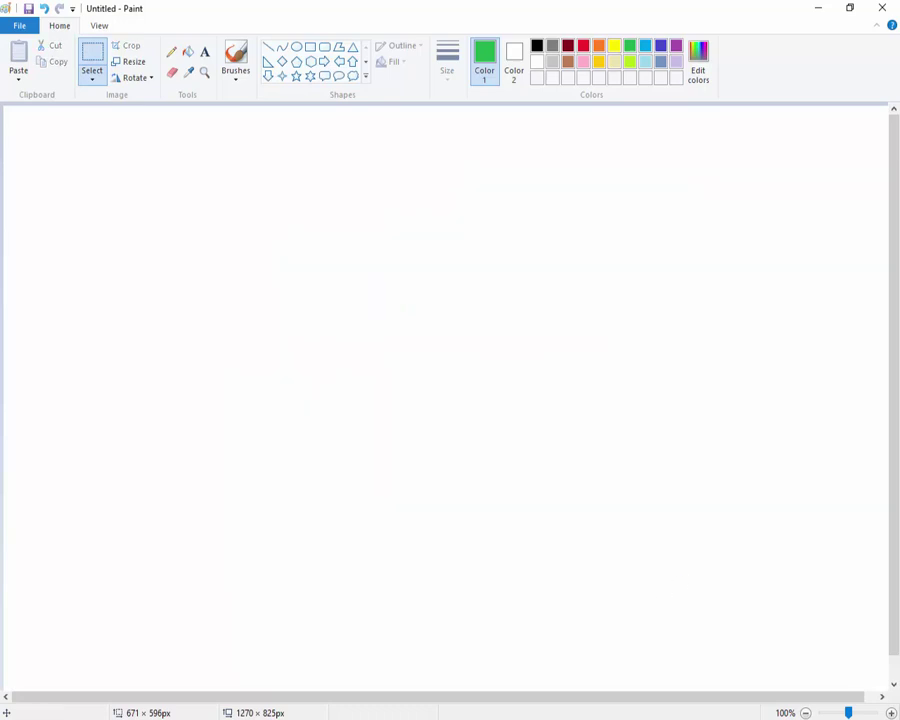
left_click(170, 55)
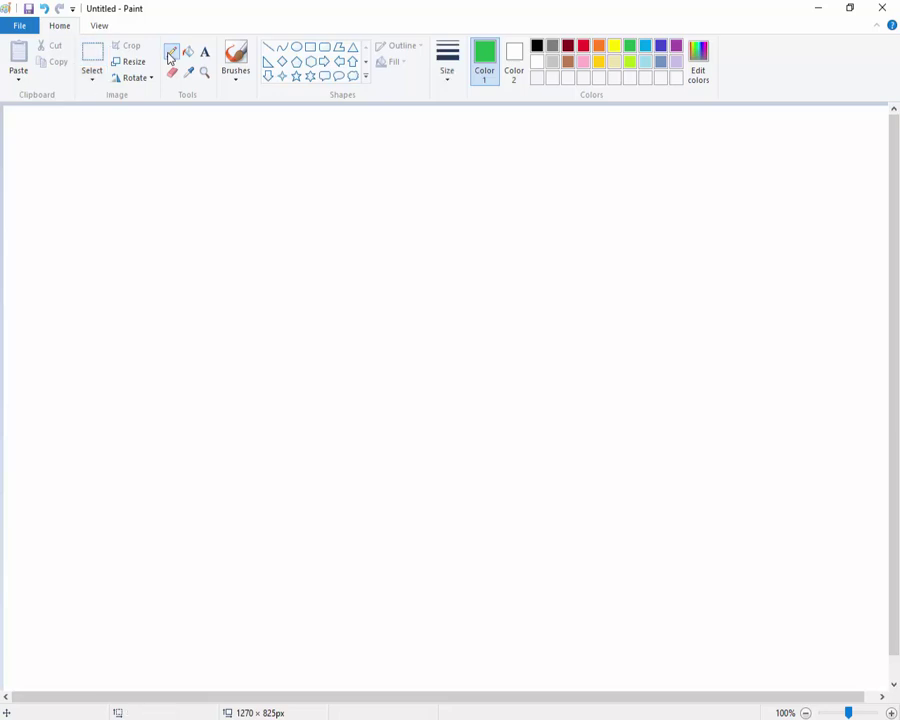
left_click_drag(242, 219, 350, 208)
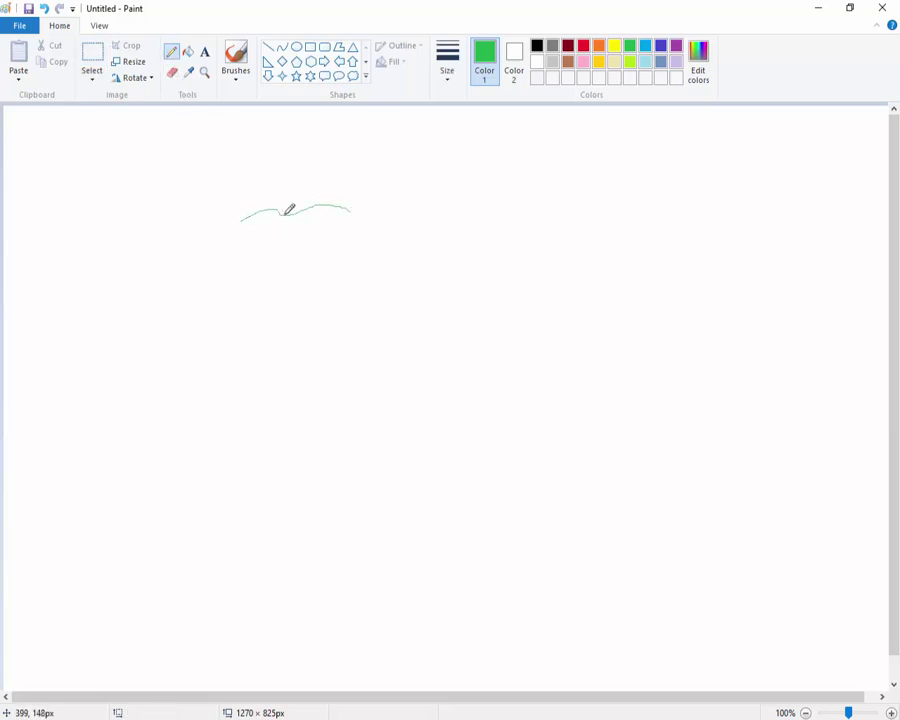
left_click_drag(286, 213, 286, 343)
left_click(172, 72)
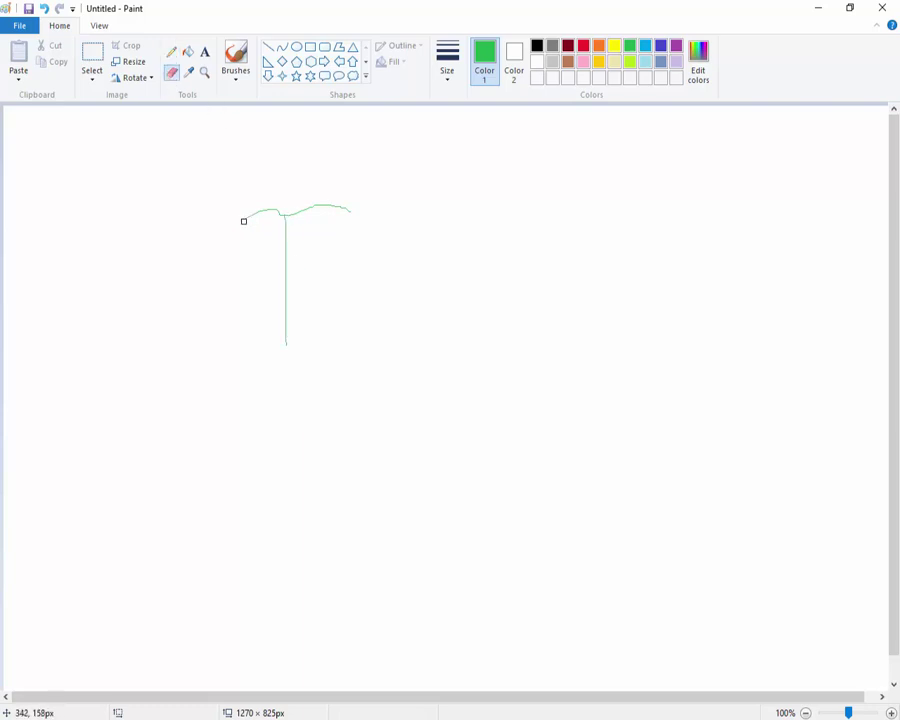
mouse_move(243, 221)
left_mouse_down()
mouse_move(265, 205)
mouse_move(349, 212)
left_mouse_up()
left_click_drag(282, 216, 286, 340)
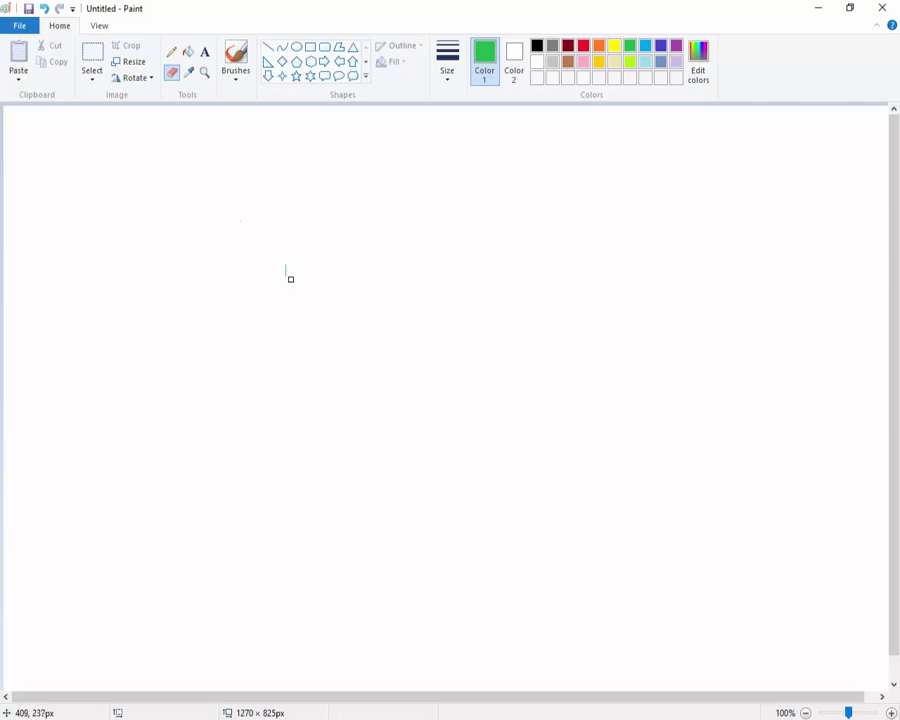
- Choose the Calligraphy brush from the Brushes menu
left_click(235, 85)
left_click(237, 104)
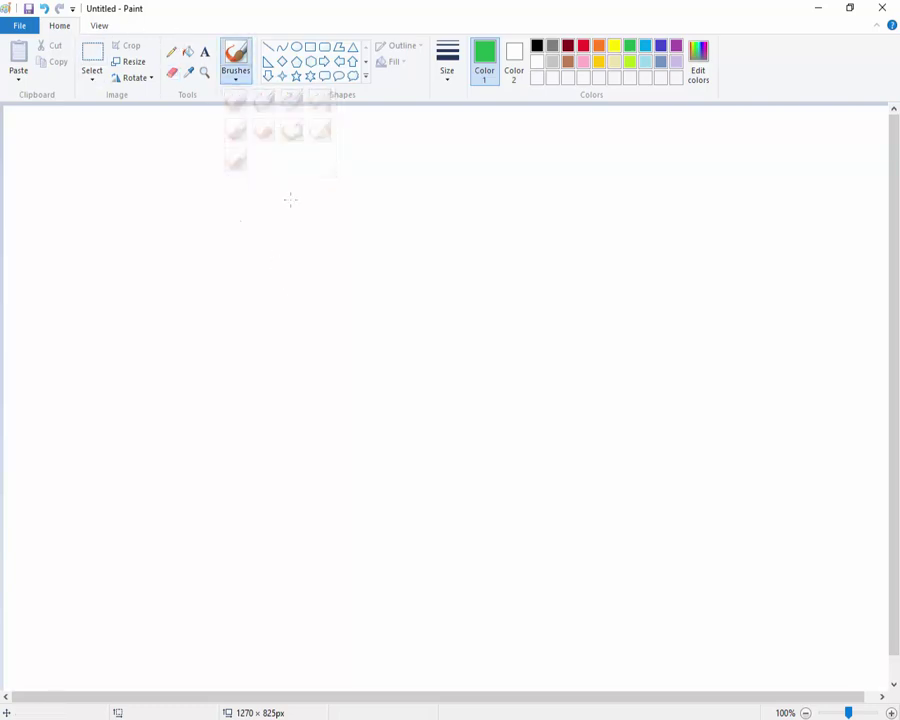
left_click(293, 113)
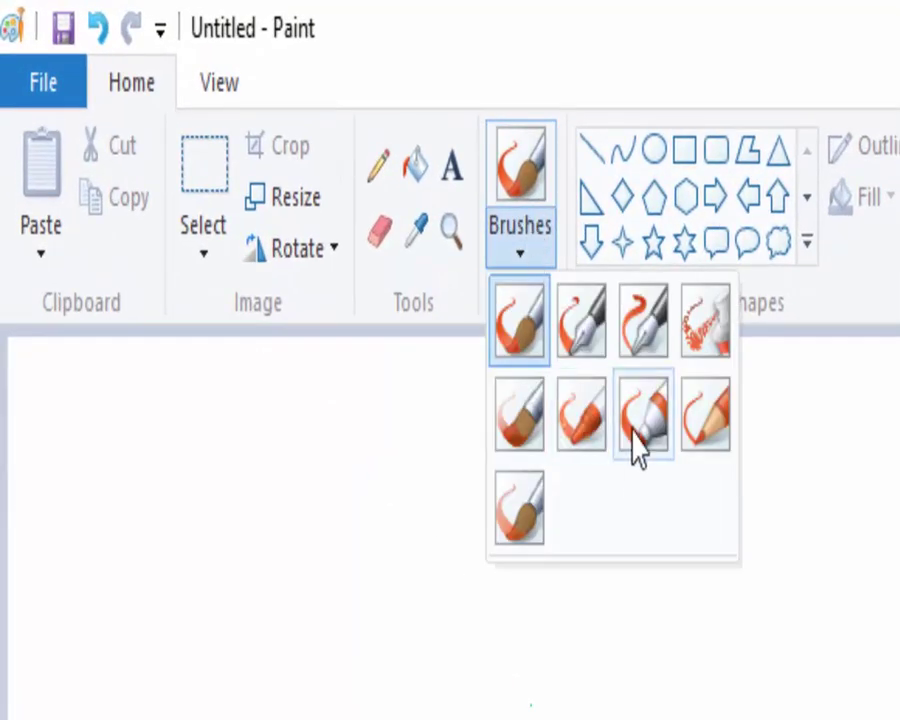
left_click(359, 190)
left_click(528, 252)
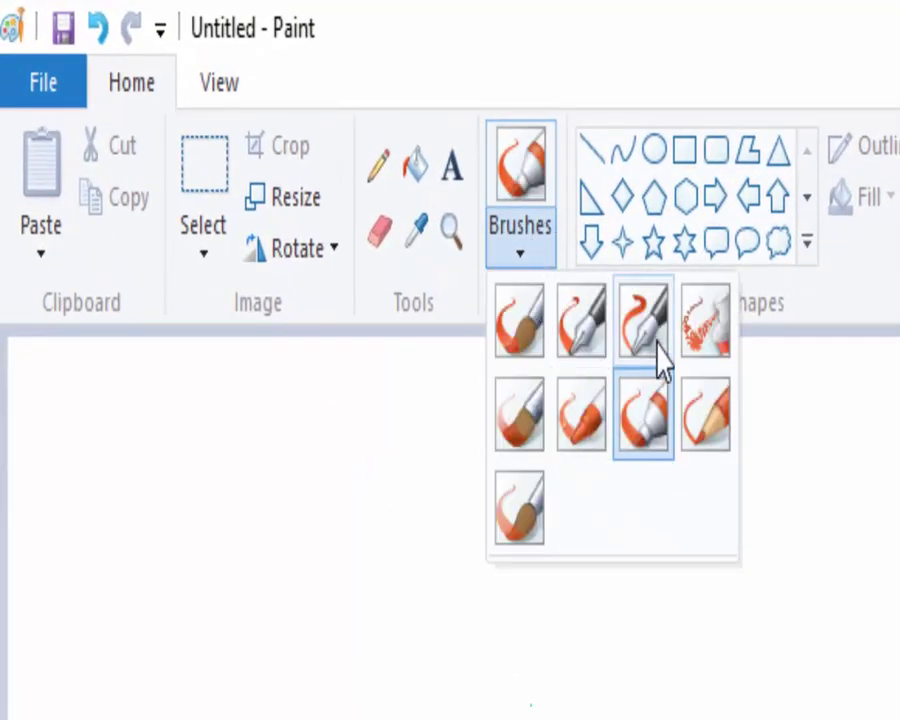
left_click(648, 330)
- Draw the green flower's looped petals, stem, two leaves and a leaf vein
mouse_move(300, 300)
left_mouse_down()
mouse_move(311, 255)
mouse_move(336, 303)
mouse_move(345, 370)
mouse_move(297, 300)
mouse_move(275, 334)
mouse_move(208, 303)
mouse_move(285, 291)
mouse_move(392, 392)
mouse_move(322, 546)
left_mouse_up()
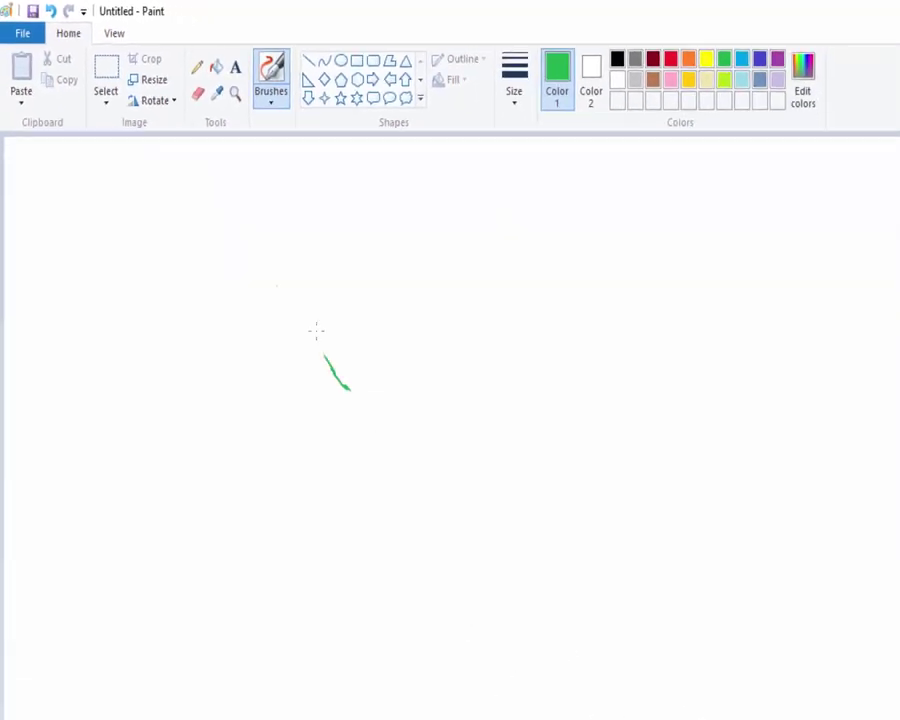
mouse_move(391, 384)
left_mouse_down()
mouse_move(400, 325)
mouse_move(444, 224)
mouse_move(450, 170)
mouse_move(462, 366)
mouse_move(396, 386)
mouse_move(454, 283)
left_mouse_up()
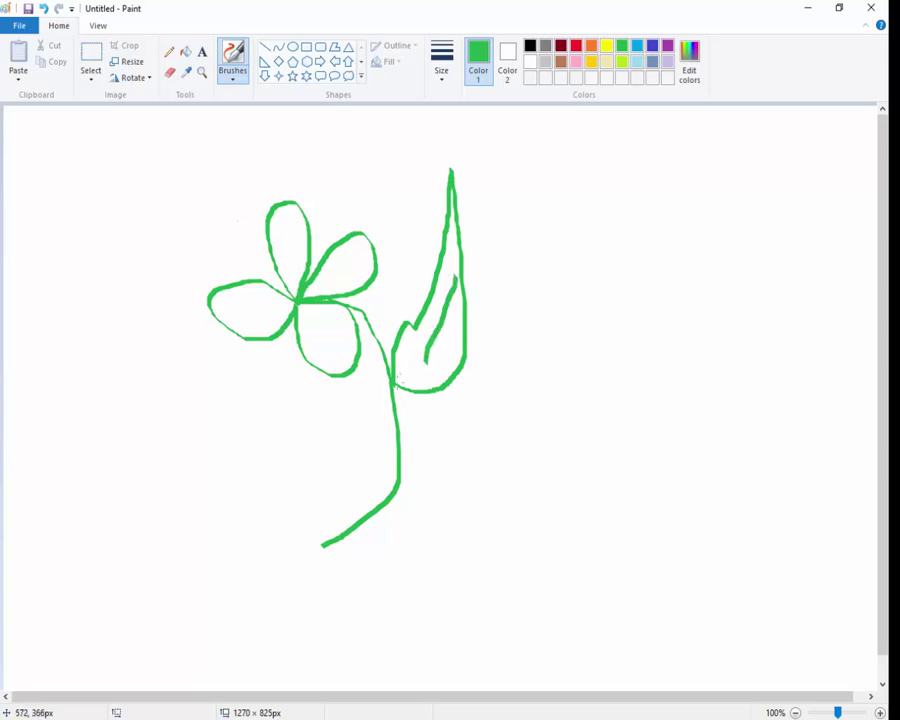
mouse_move(388, 381)
left_mouse_down()
mouse_move(224, 402)
mouse_move(184, 356)
mouse_move(276, 440)
mouse_move(358, 425)
mouse_move(390, 383)
left_mouse_up()
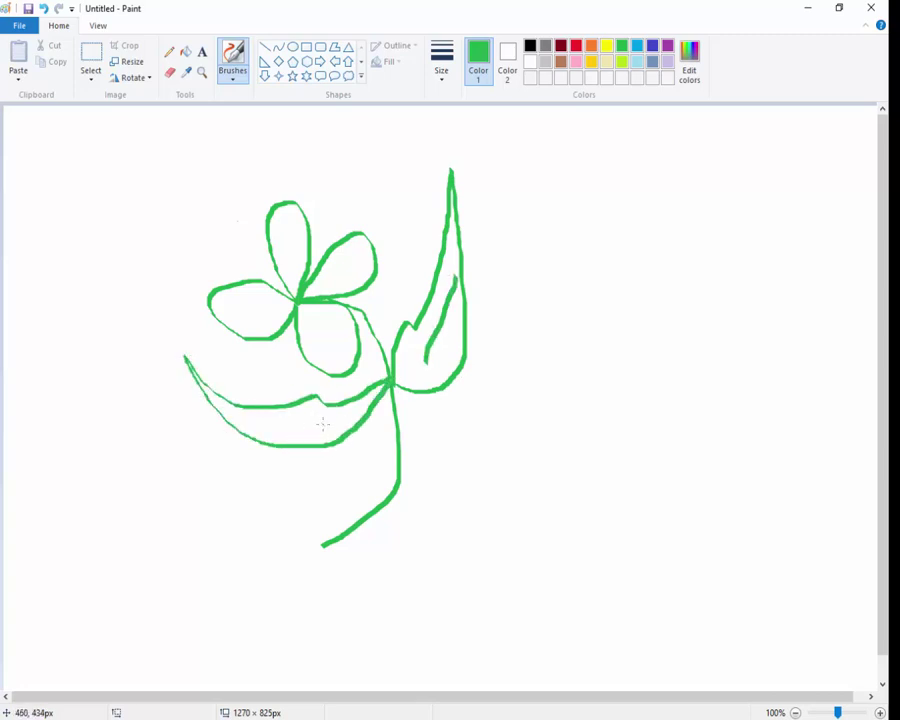
left_click_drag(322, 424, 236, 421)
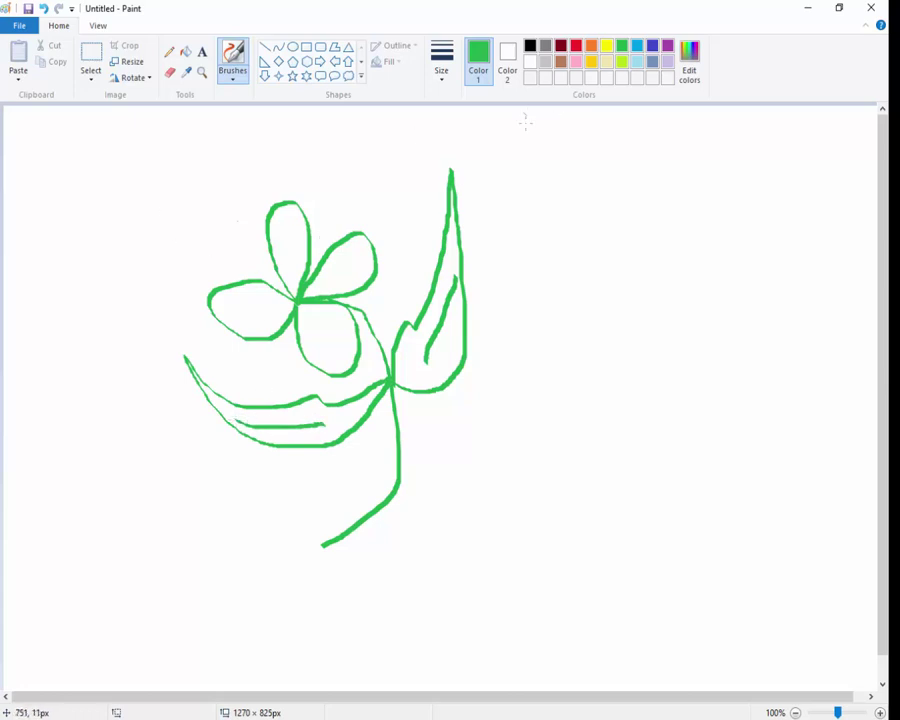
- Fill all four flower petals red with the Fill tool
left_click(606, 46)
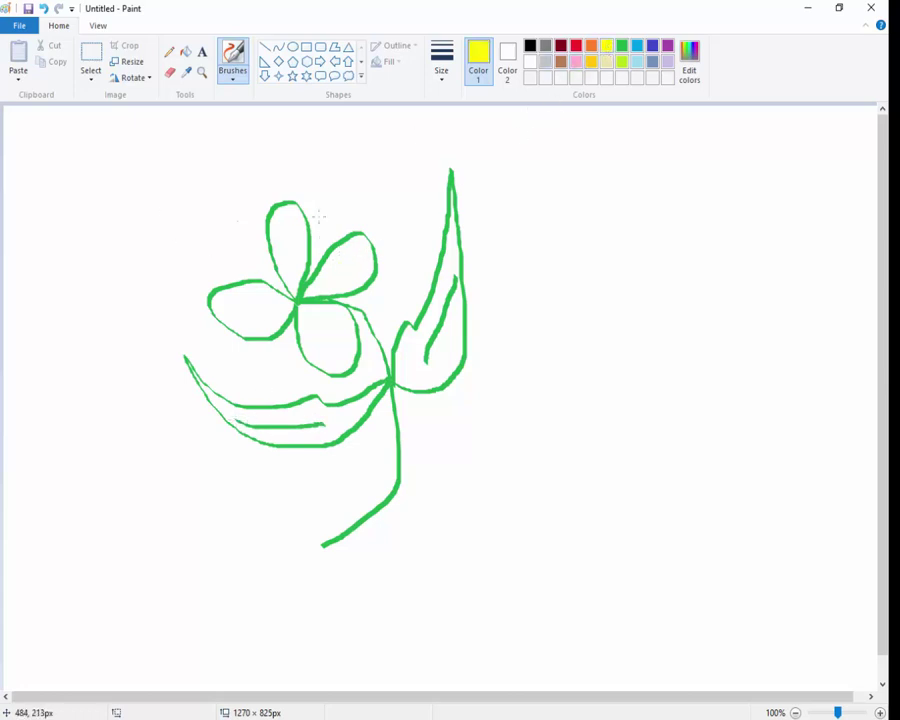
left_click(186, 51)
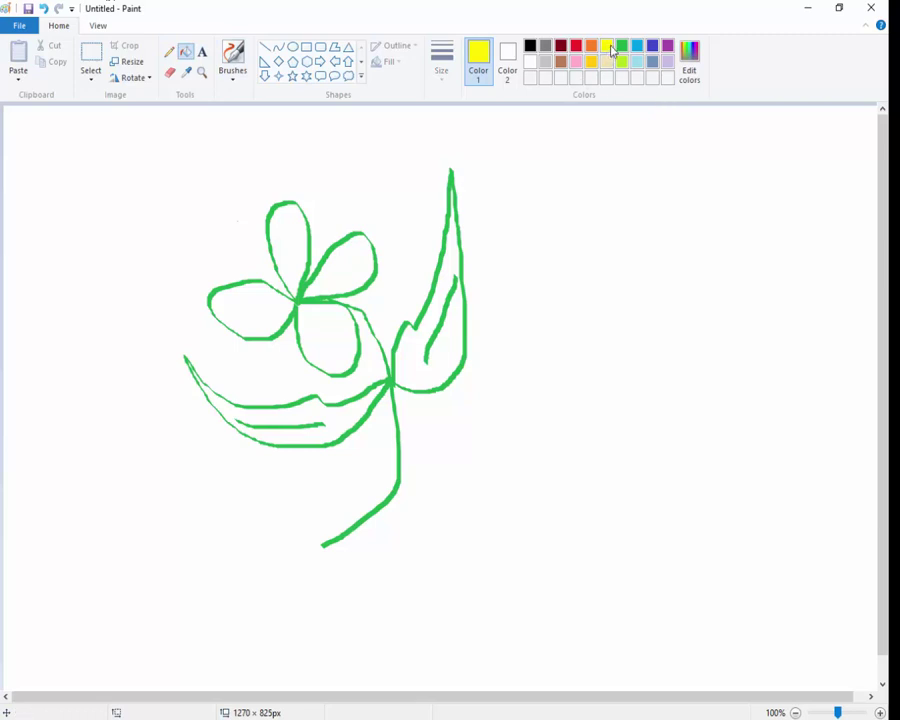
left_click(576, 46)
left_click(346, 266)
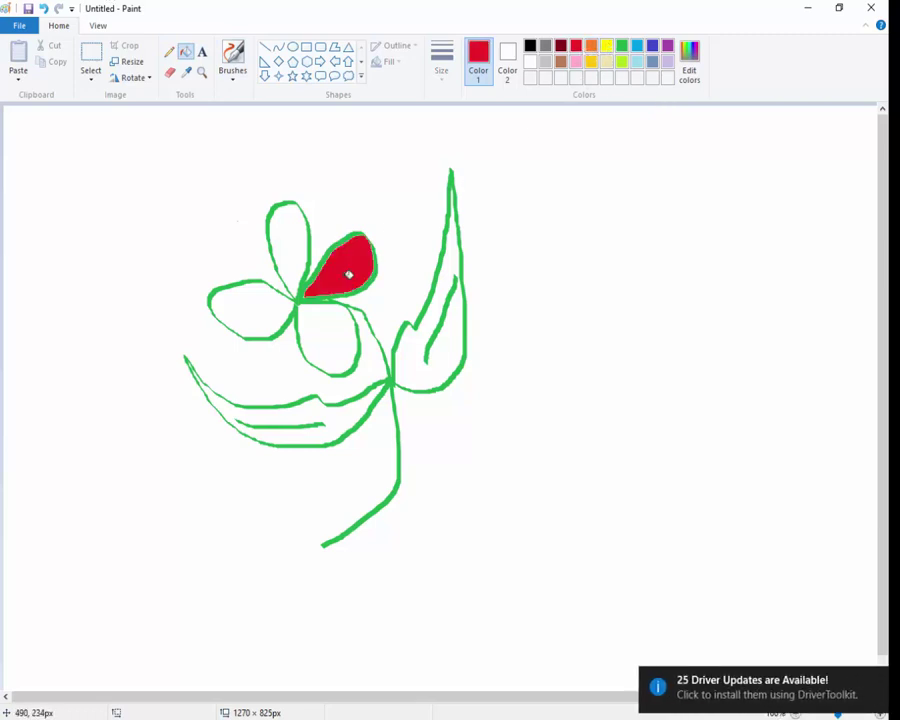
left_click(284, 242)
left_click(267, 305)
left_click(331, 325)
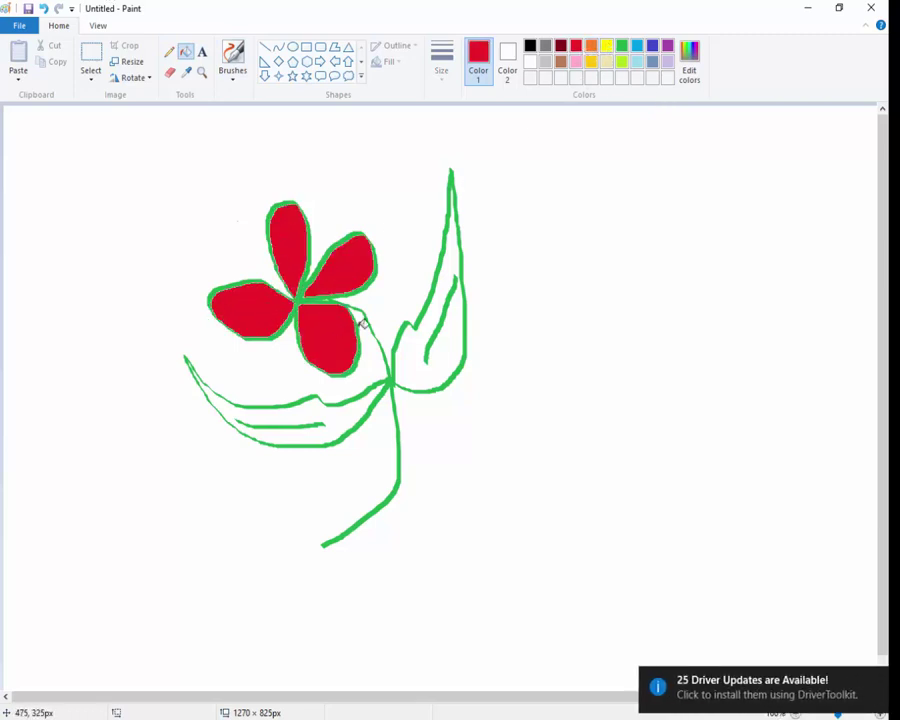
- Fill the right and lower-left leaves solid green
left_click(622, 46)
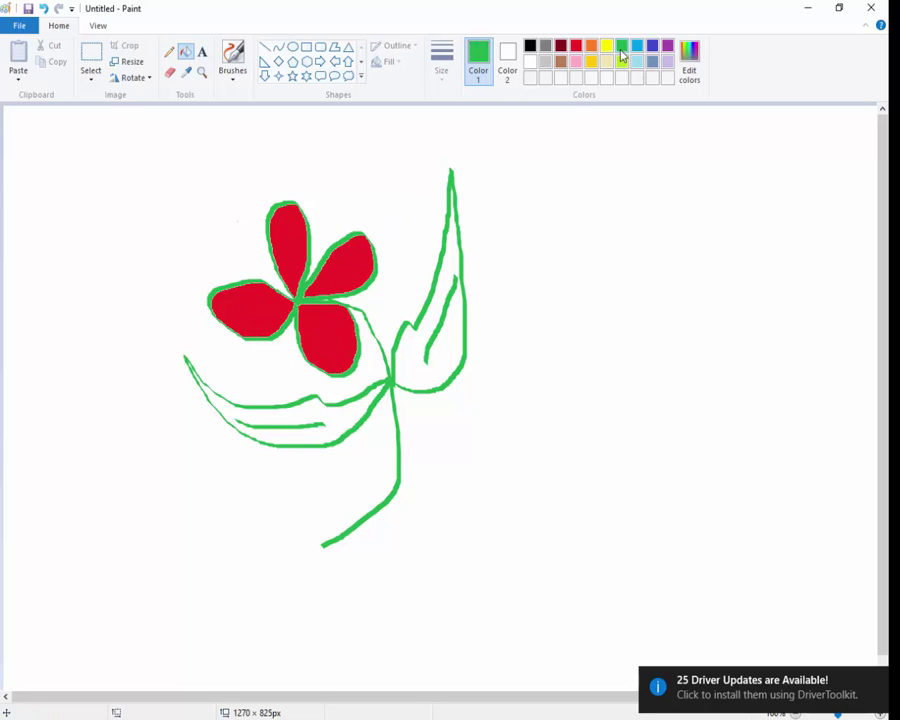
left_click(420, 337)
left_click(309, 427)
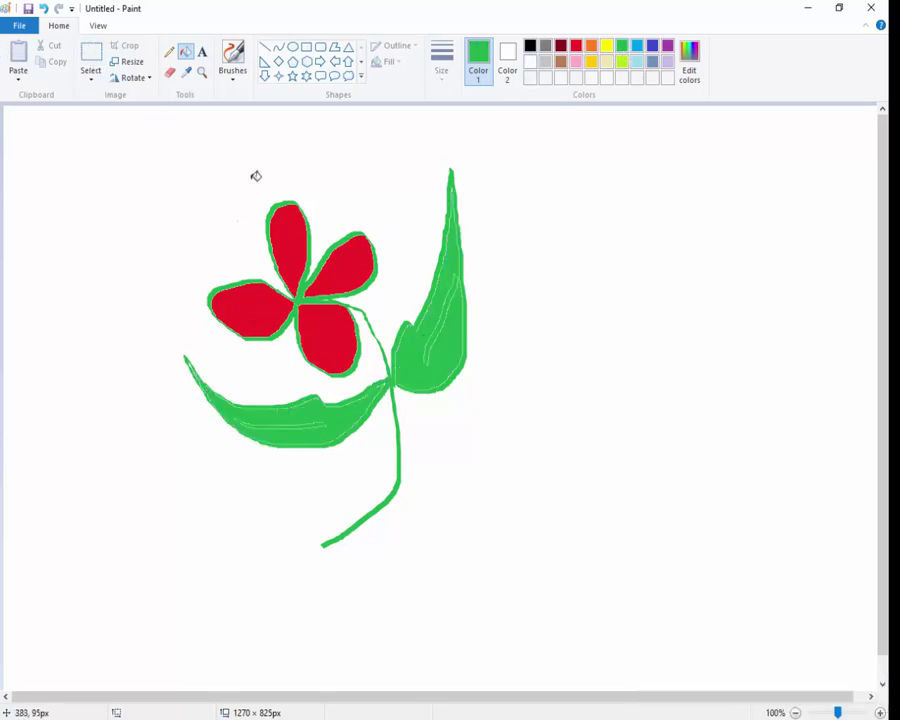
left_click(90, 54)
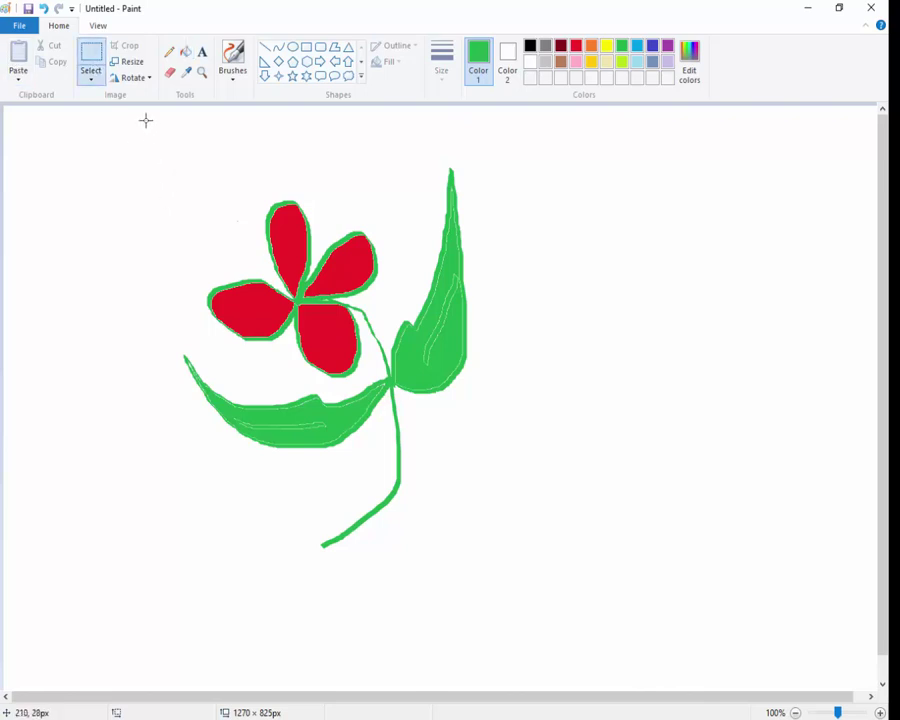
- Select the entire red-and-green flower drawing and delete it, leaving the canvas blank white
left_click_drag(145, 118, 540, 609)
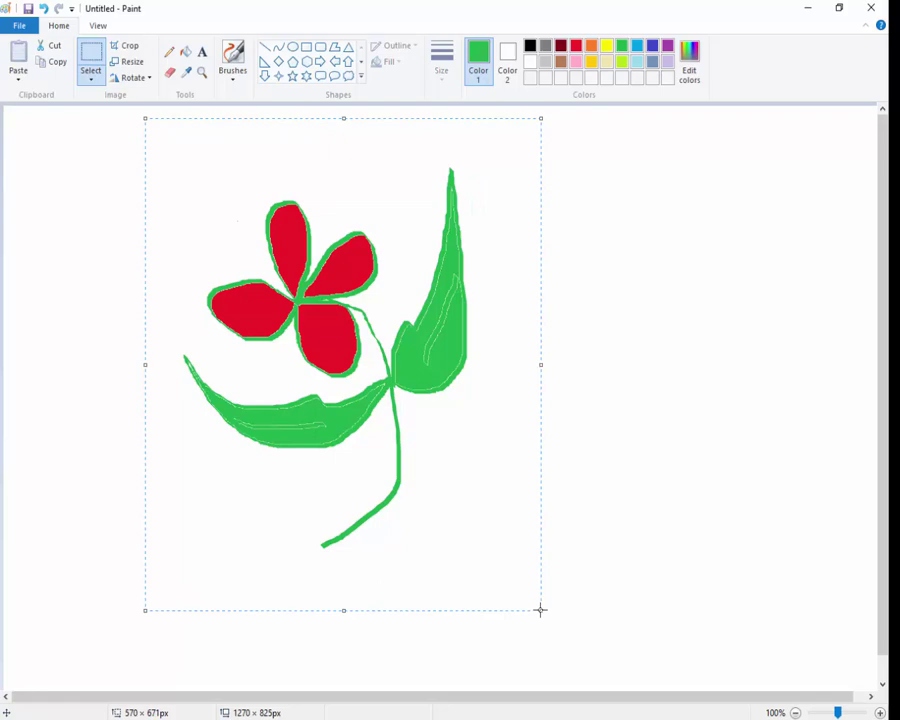
key("Delete")
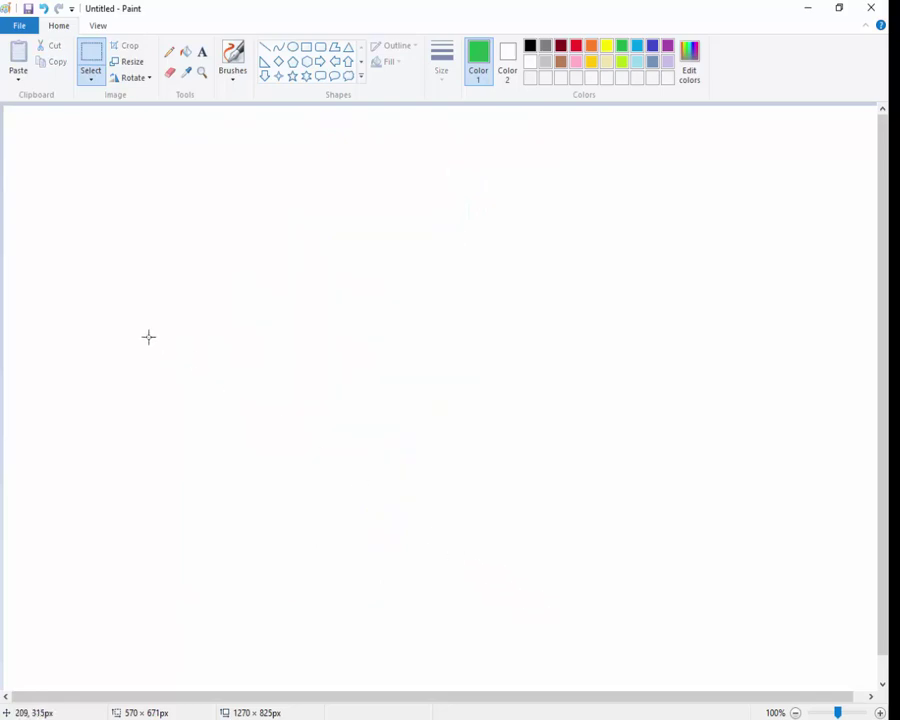